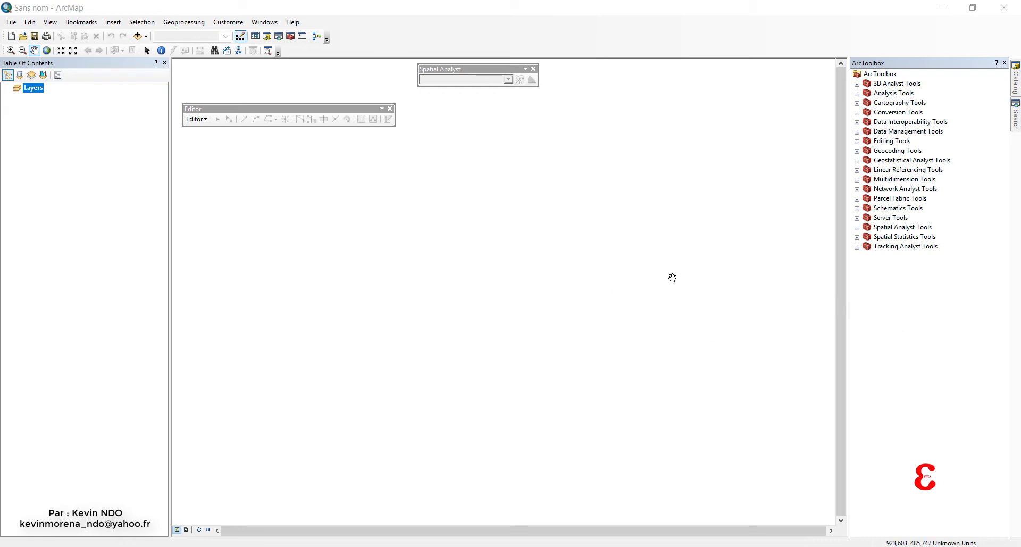
Set both the map and display units of the Layers data frame to Meters.
right_click(36, 87)
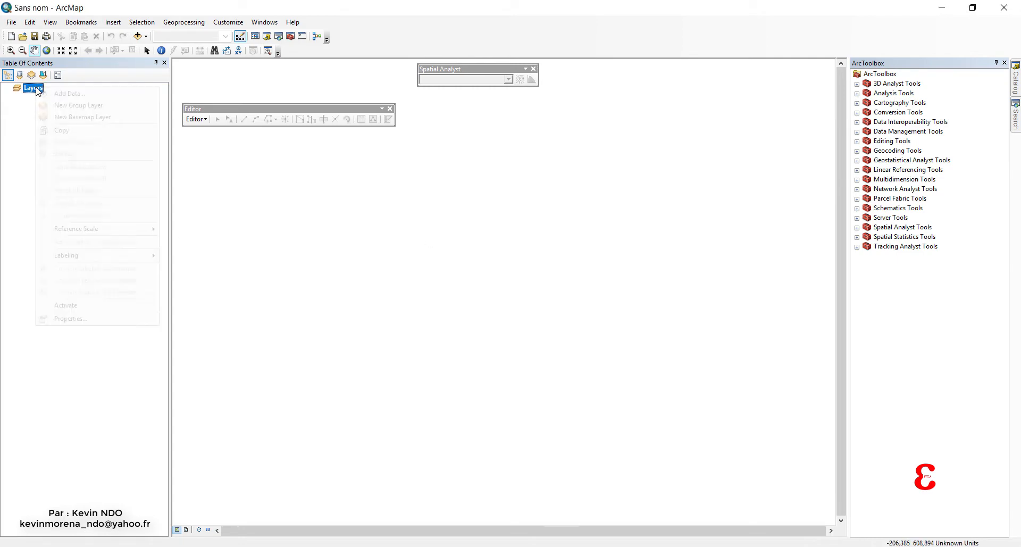
left_click(71, 318)
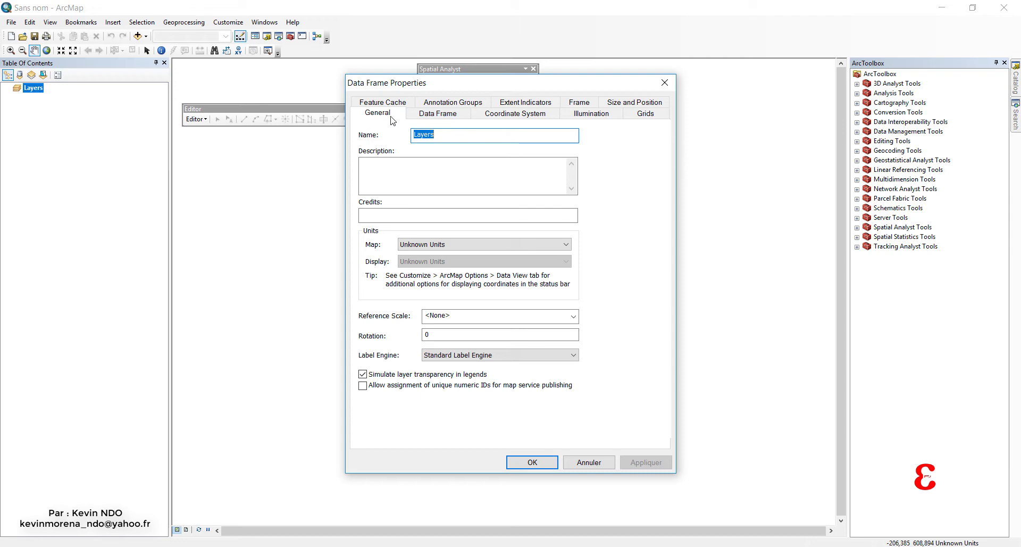
left_click(457, 244)
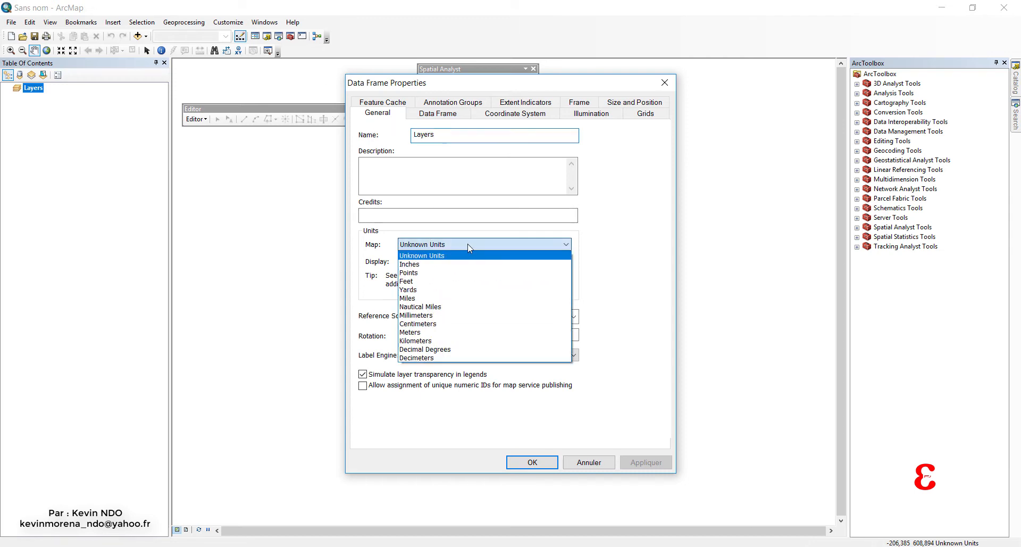
left_click(455, 332)
left_click(489, 261)
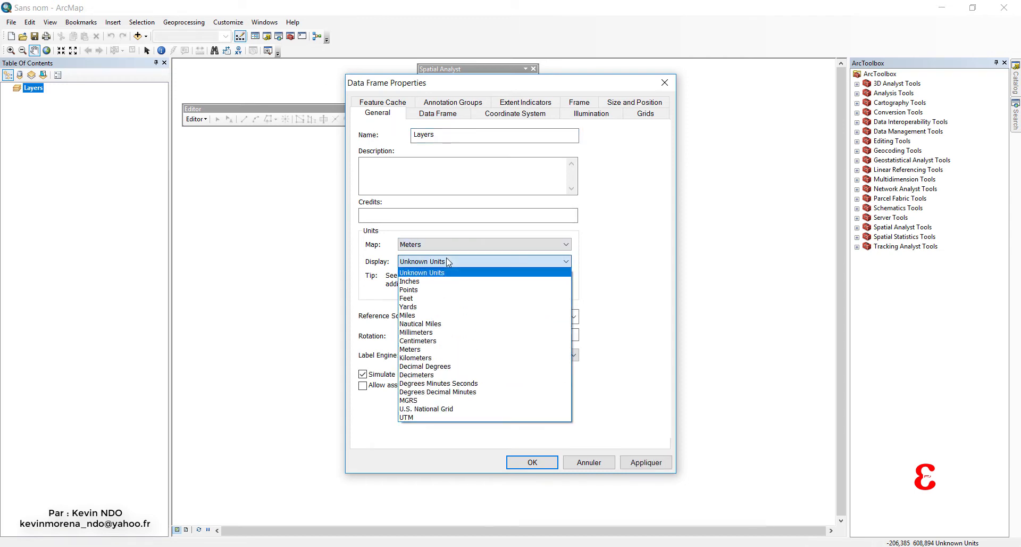
left_click(457, 346)
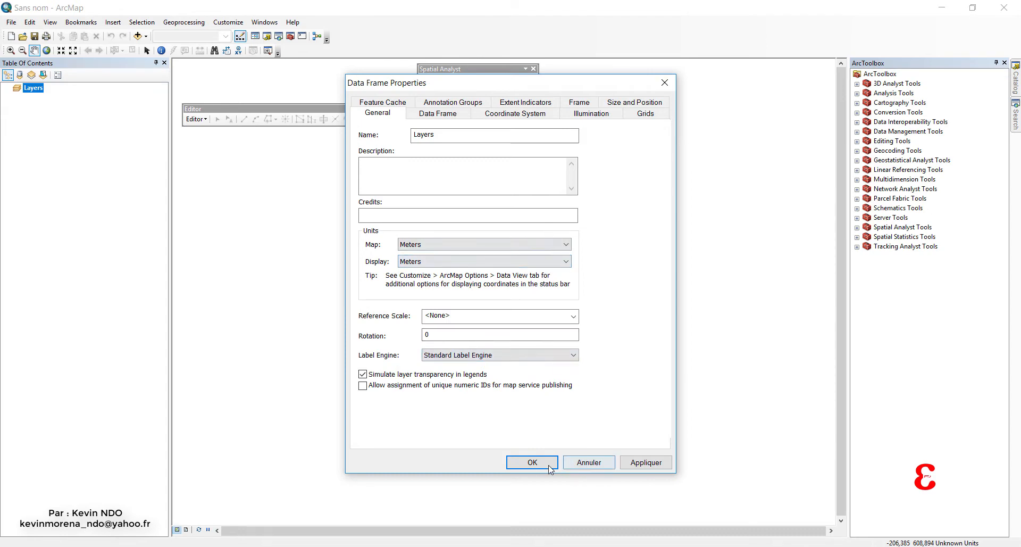
left_click(533, 462)
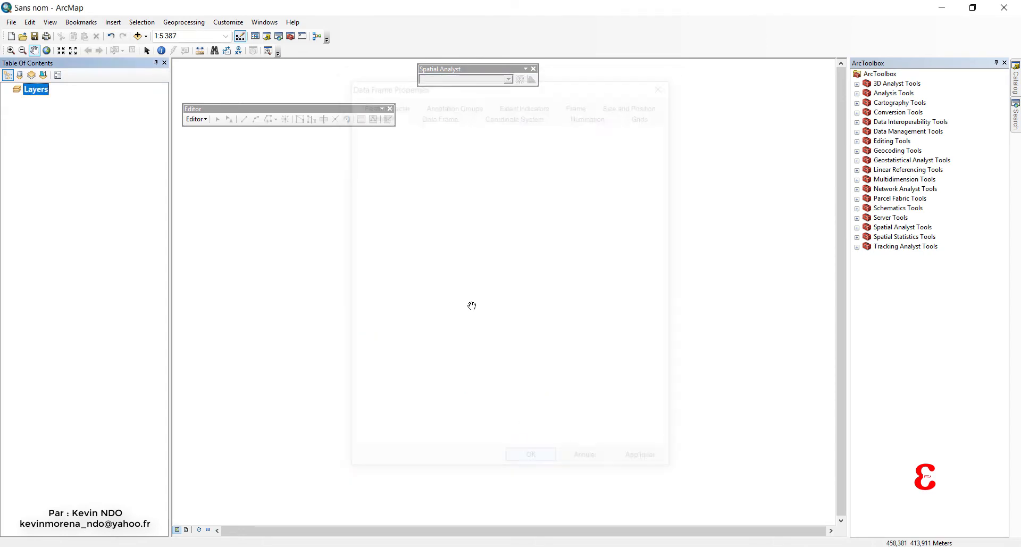
Check that the Spatial Analyst extension and the Spatial Analyst toolbar are both enabled.
left_click(230, 23)
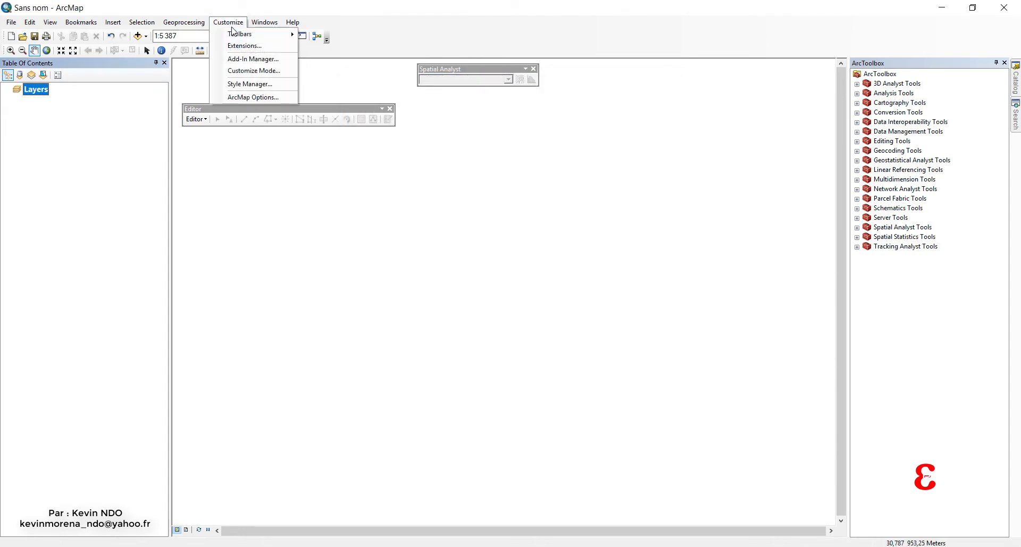
left_click(242, 45)
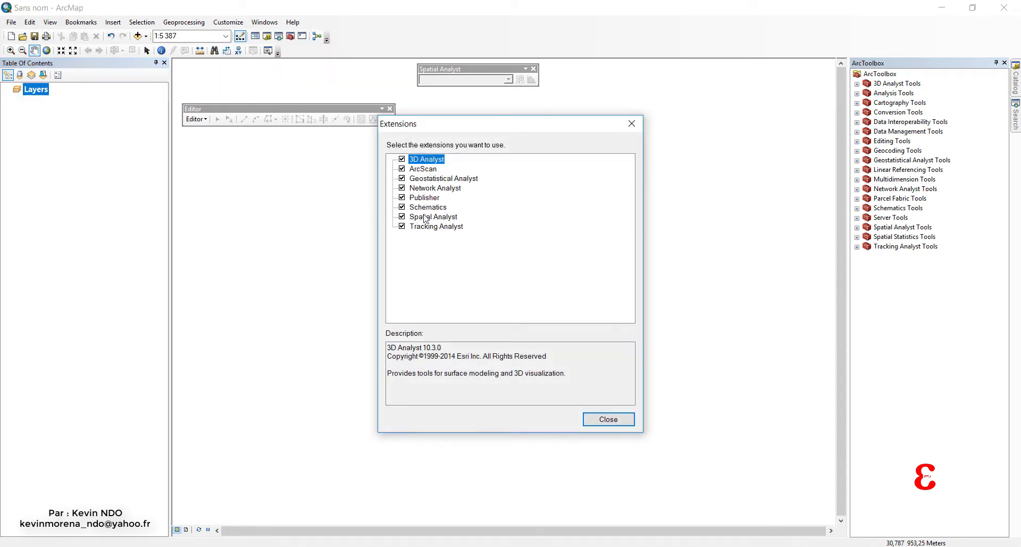
left_click(632, 123)
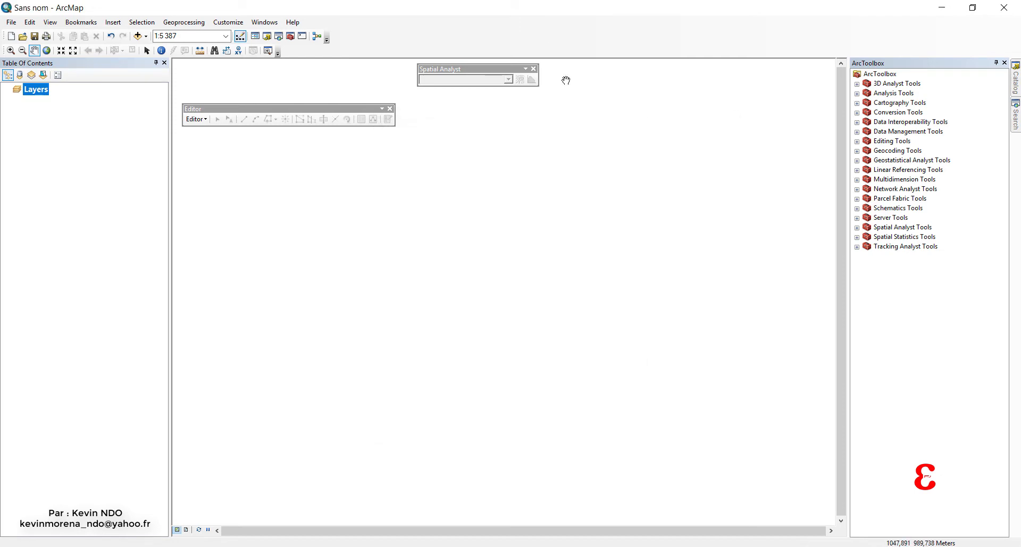
right_click(590, 41)
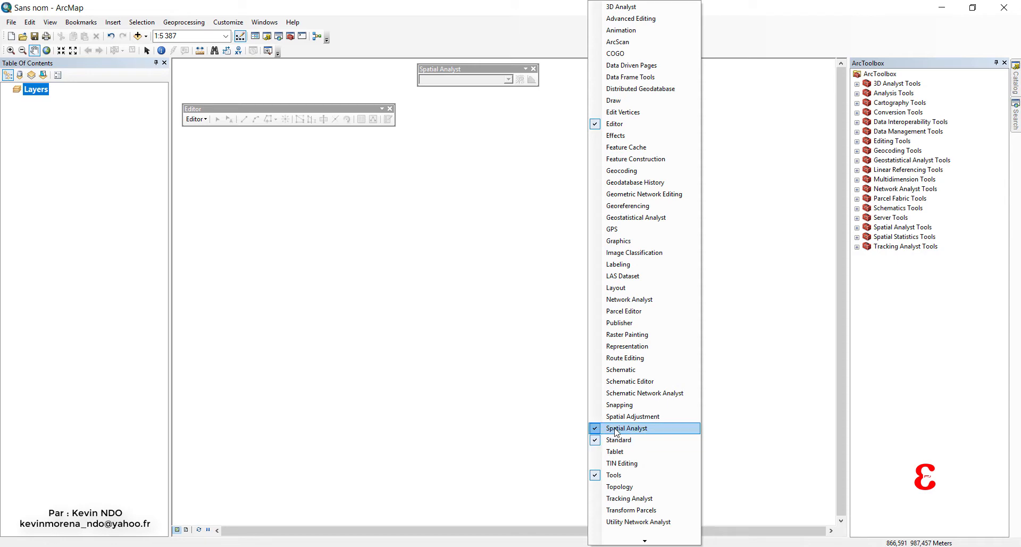
left_click(543, 246)
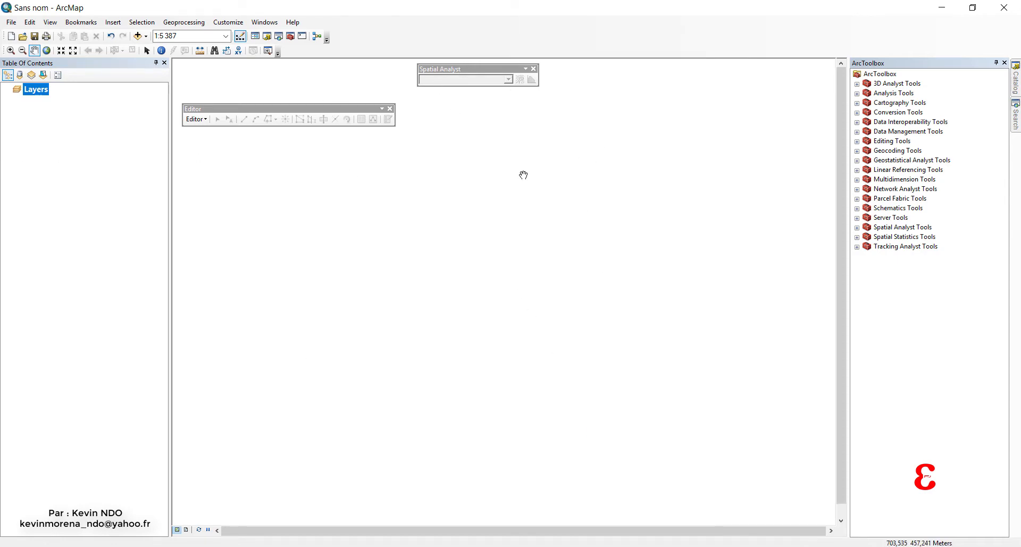
Add the nav_dem_10m raster from the Spatial_Analyst_Assignment geodatabase to the map.
left_click(144, 36)
left_click(175, 49)
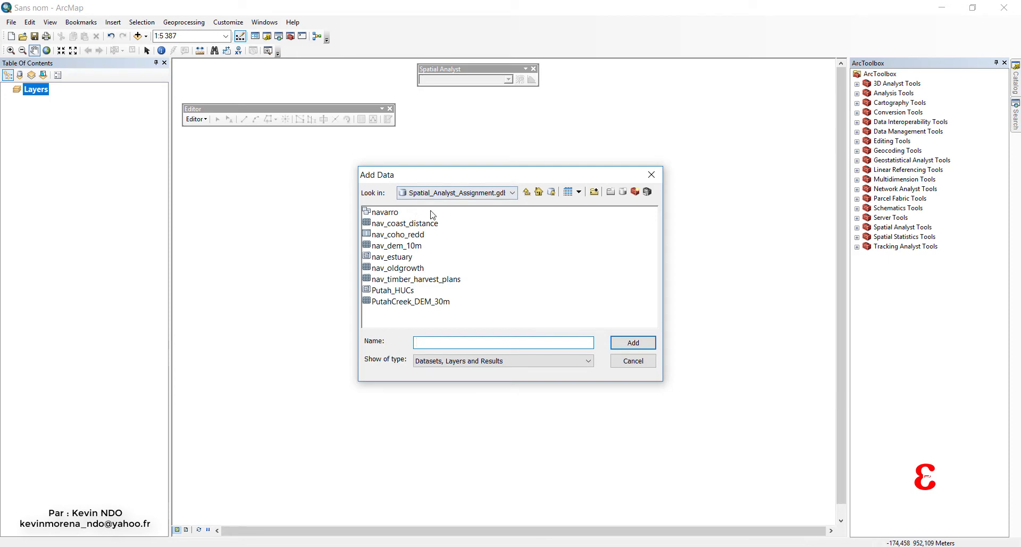
left_click(398, 246)
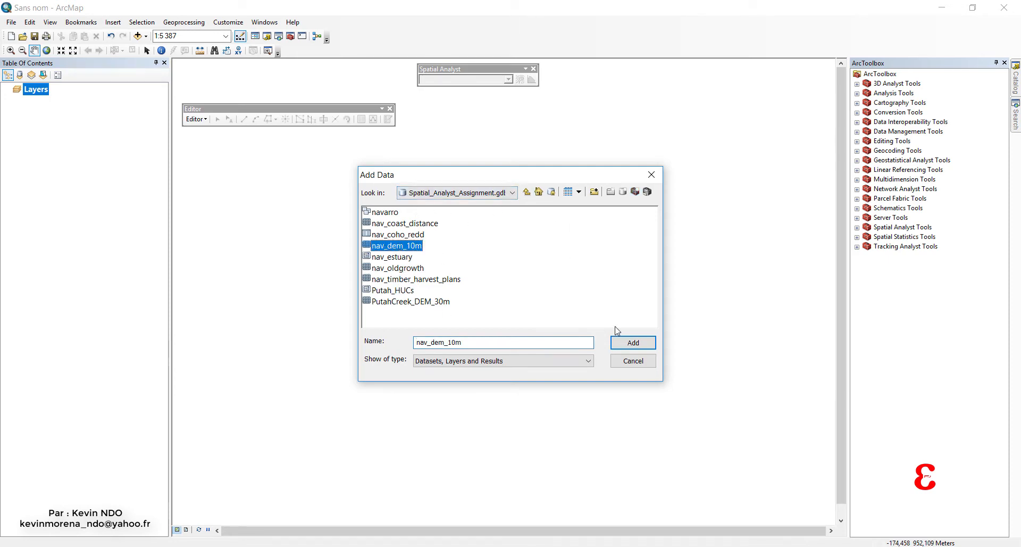
left_click(631, 342)
left_click_drag(433, 269, 376, 319)
left_click_drag(556, 381, 561, 365)
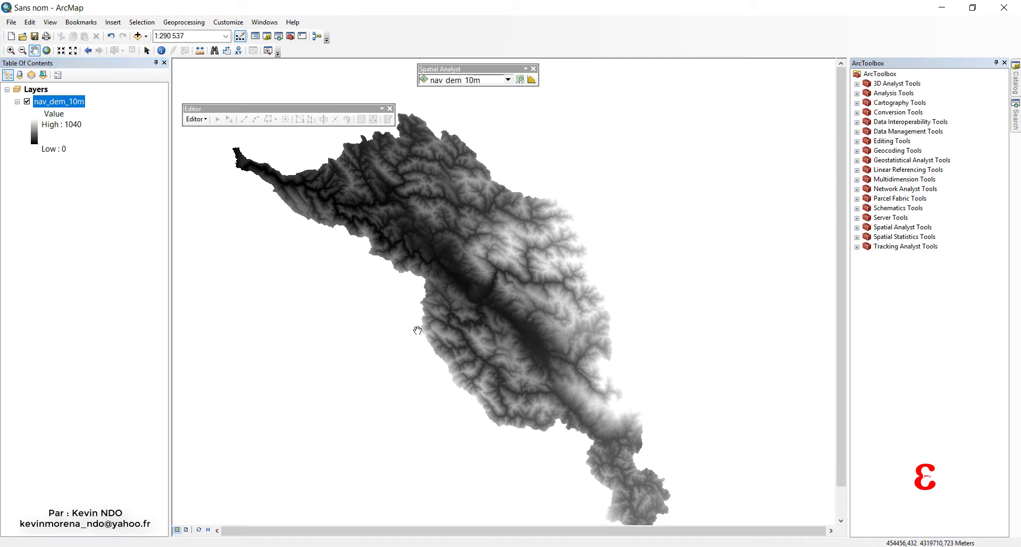
In the symbology properties of nav_dem_10m, turn off Graphic View so the color ramps are listed by name.
right_click(61, 107)
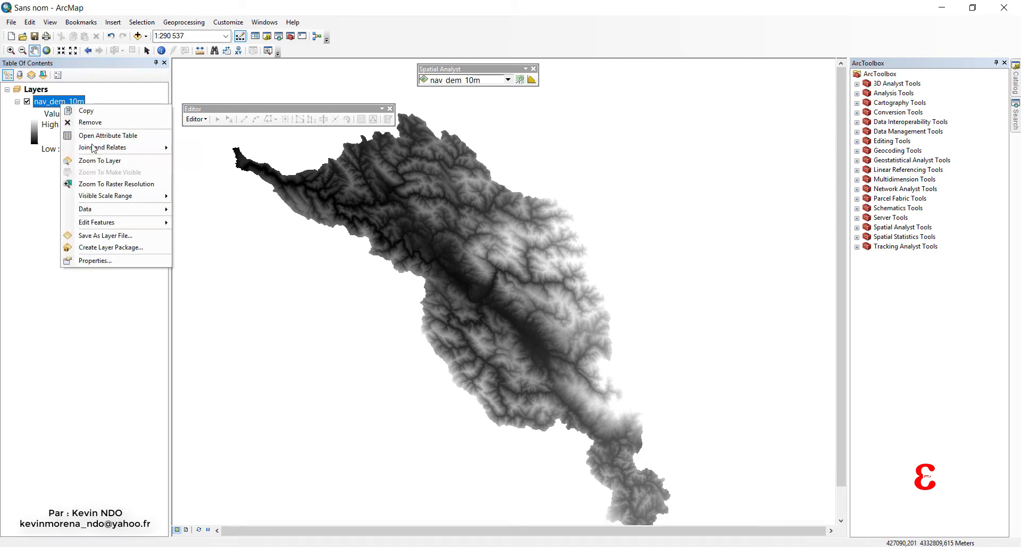
left_click(111, 263)
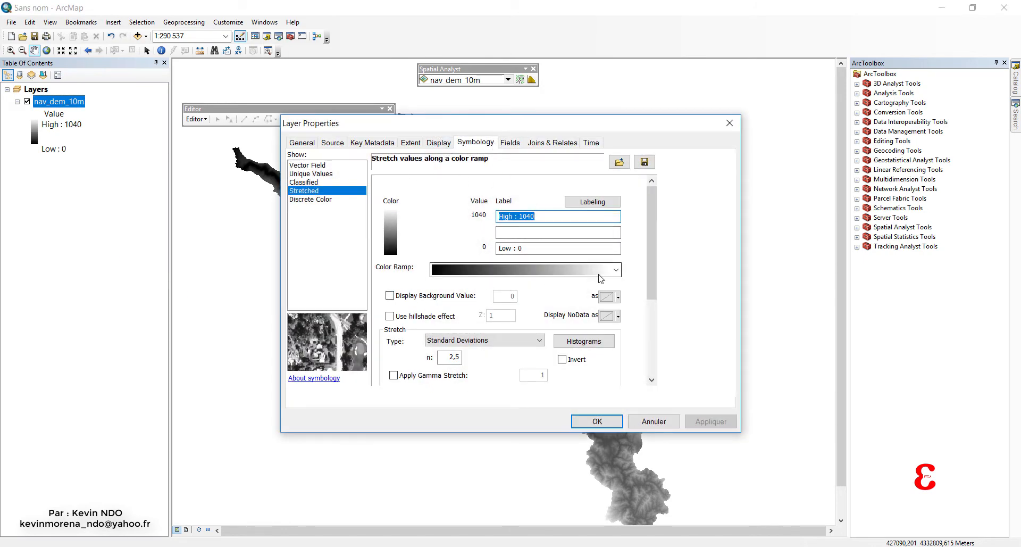
left_click(458, 271)
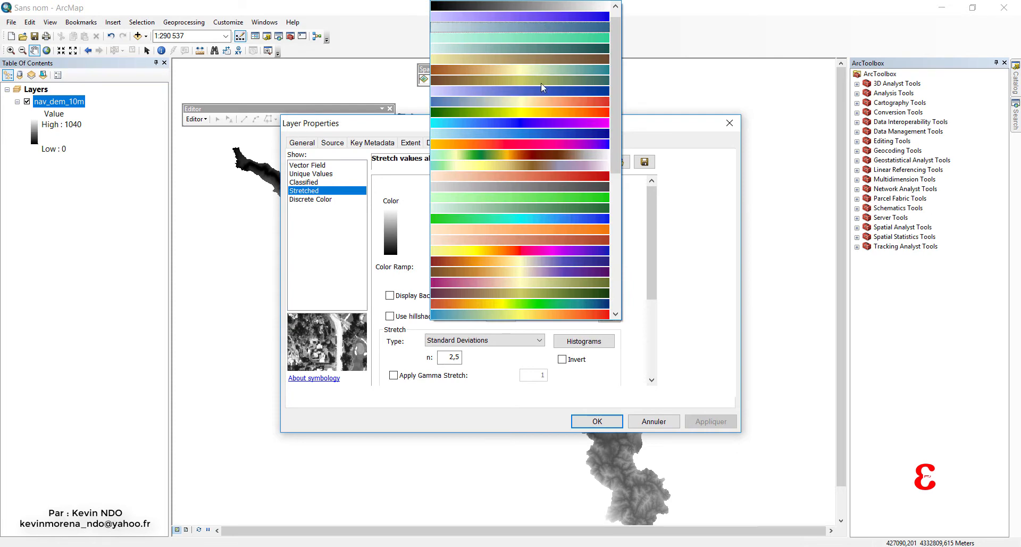
left_click(705, 326)
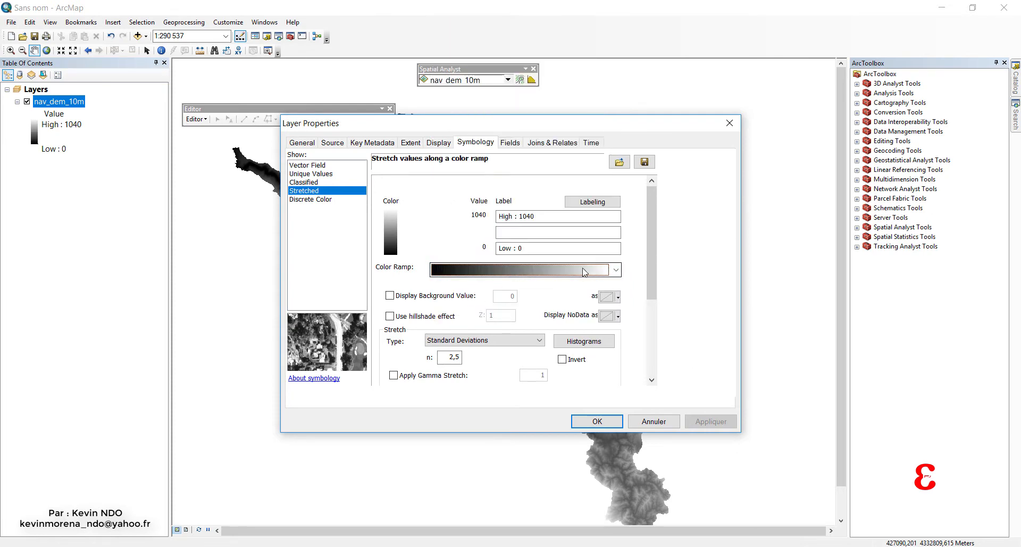
left_click(561, 275)
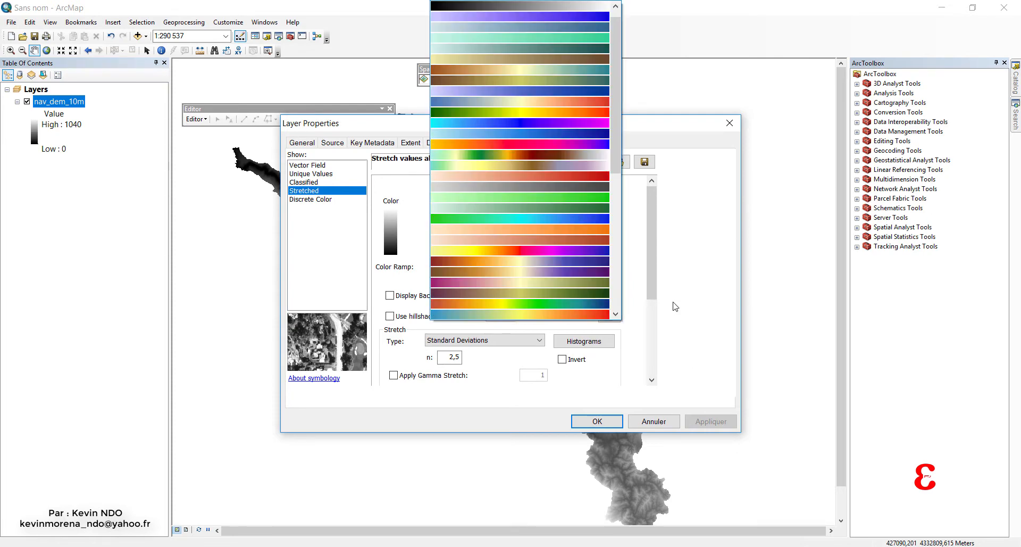
left_click(720, 326)
right_click(574, 267)
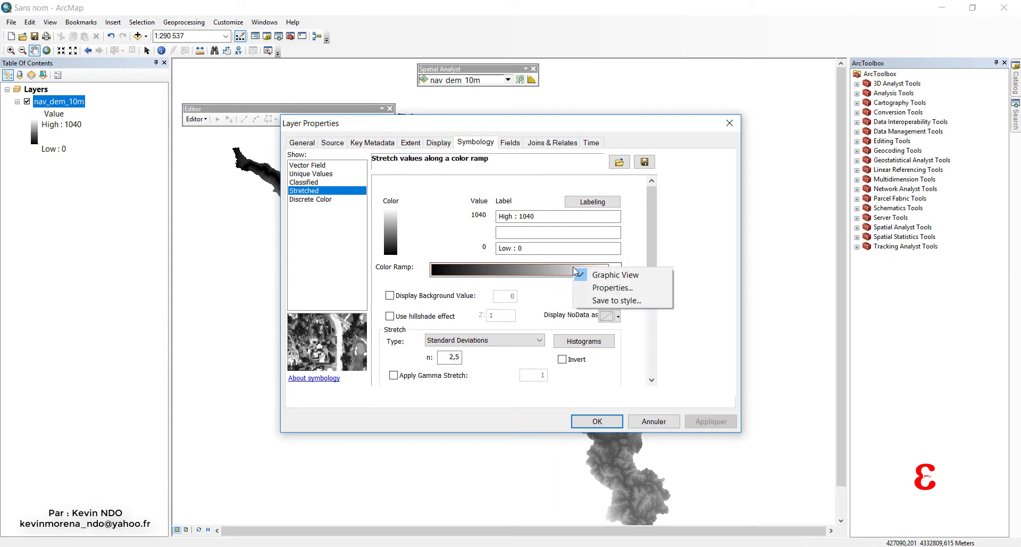
left_click(582, 276)
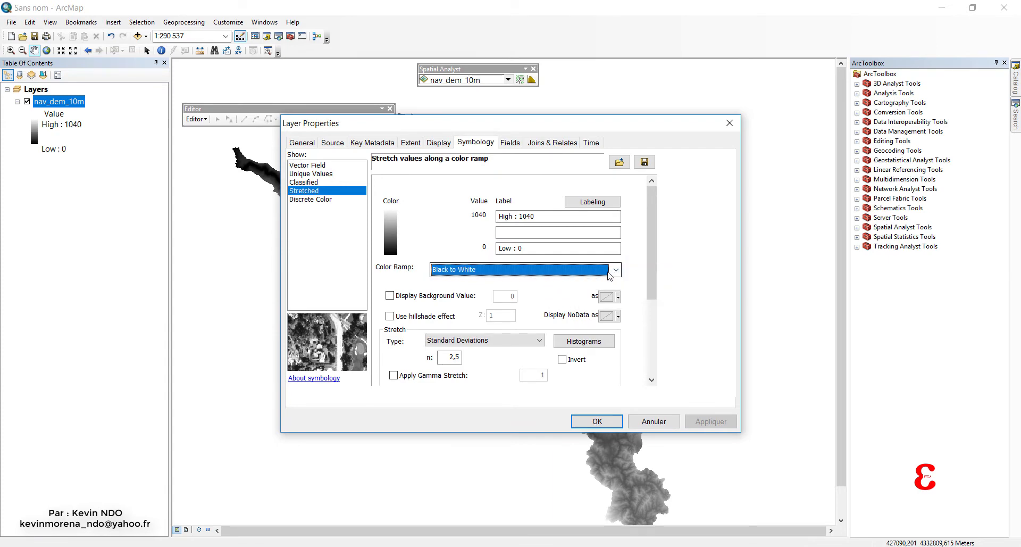
Apply the Elevation #1 color ramp to the nav_dem_10m layer.
left_click(615, 270)
scroll(519, 226, "up", 1)
left_click(463, 165)
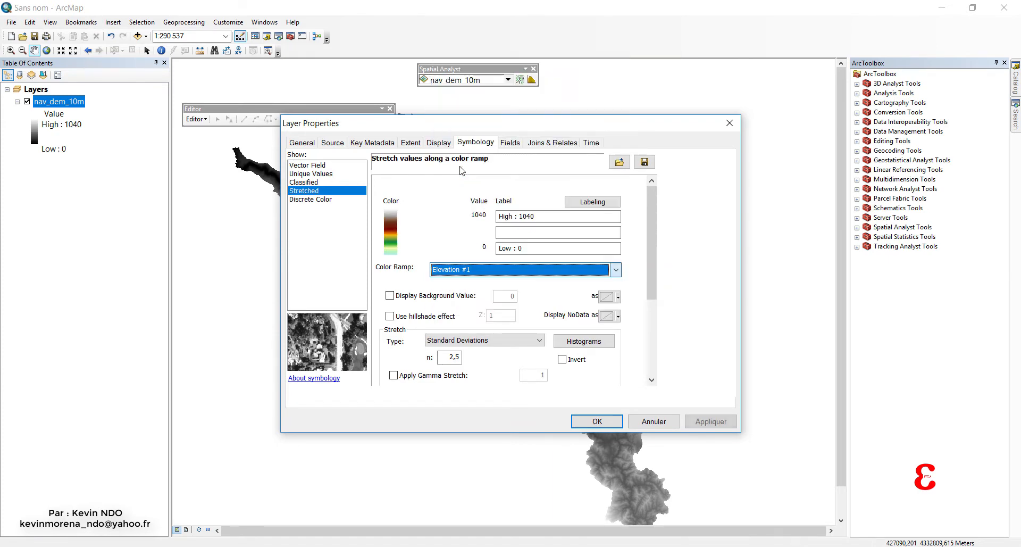
left_click(597, 421)
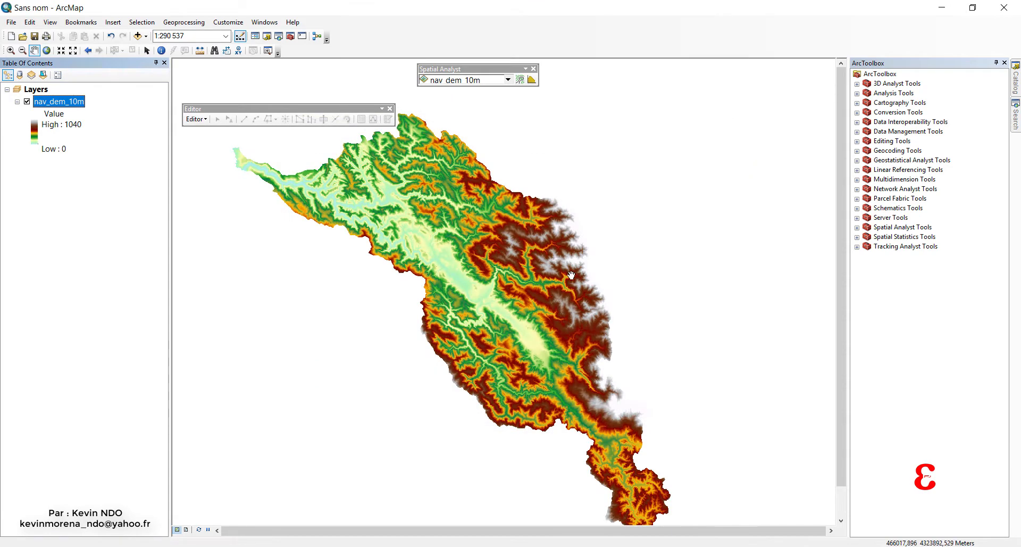
left_click_drag(384, 221, 431, 264)
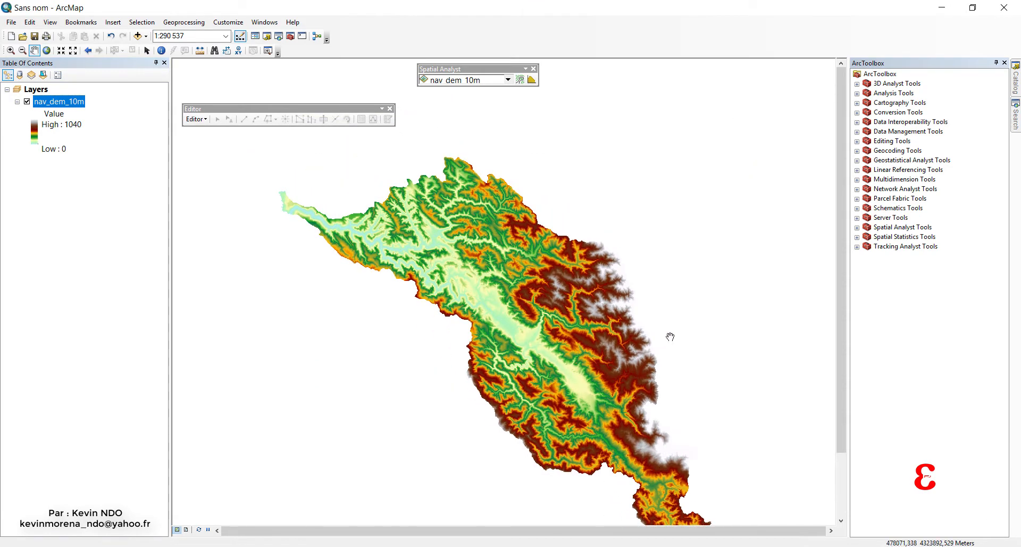
left_click_drag(686, 326, 668, 294)
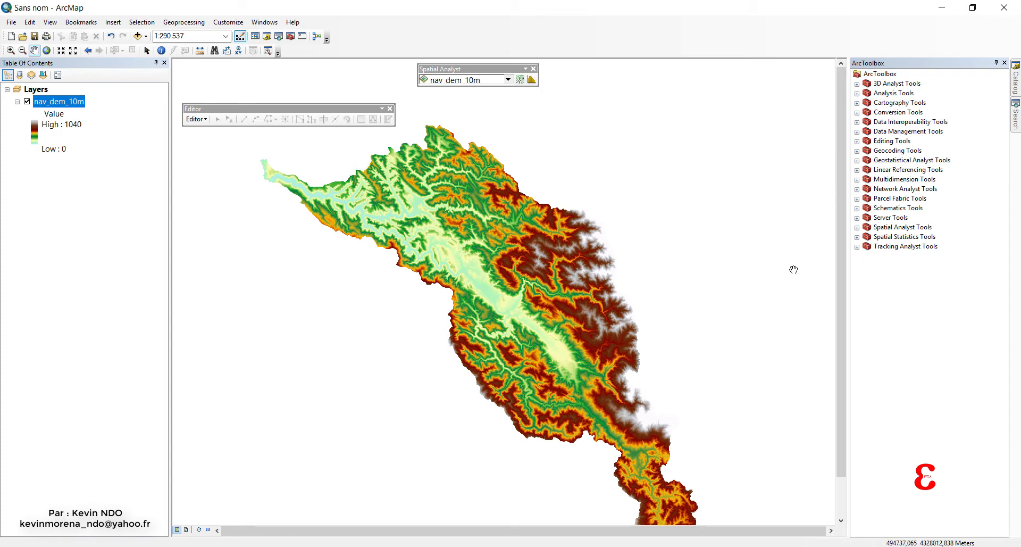
left_click(857, 228)
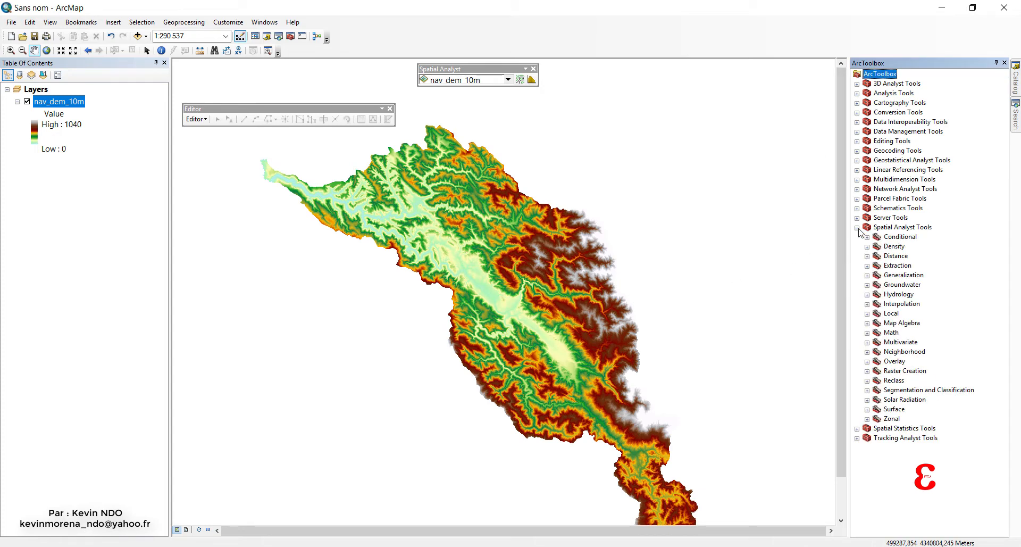
left_click(868, 410)
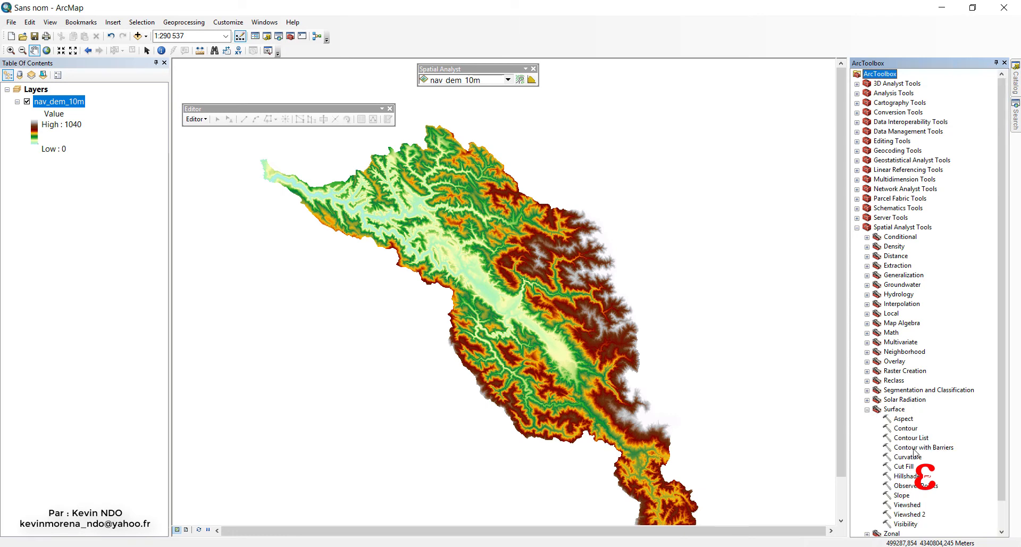
double_click(904, 495)
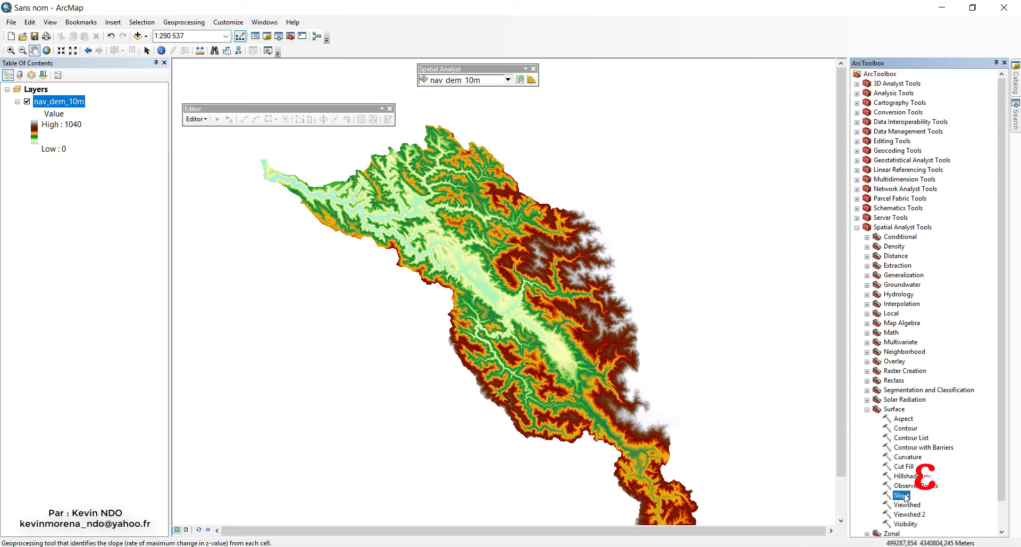
left_click(553, 160)
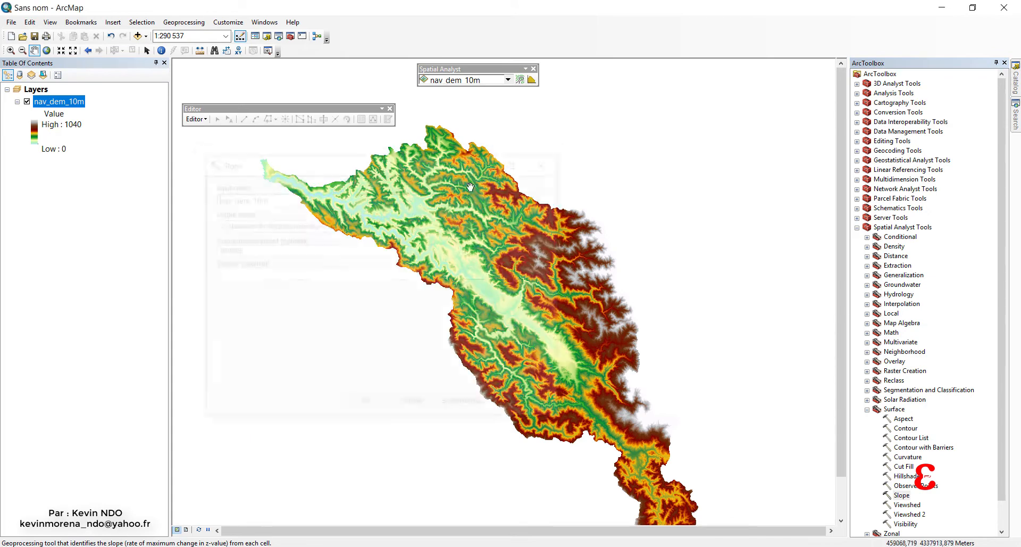
left_click_drag(708, 243, 706, 234)
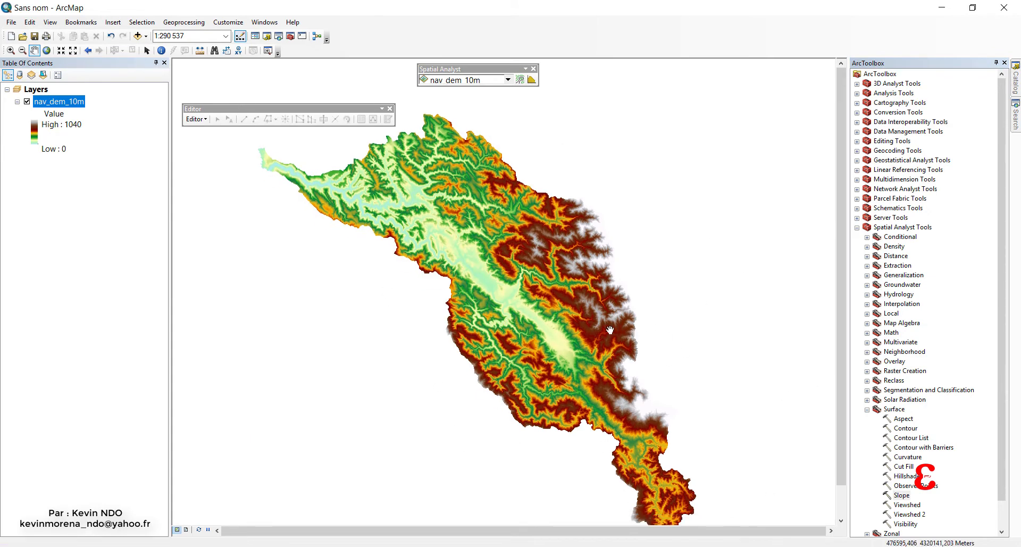
left_click_drag(684, 353, 680, 348)
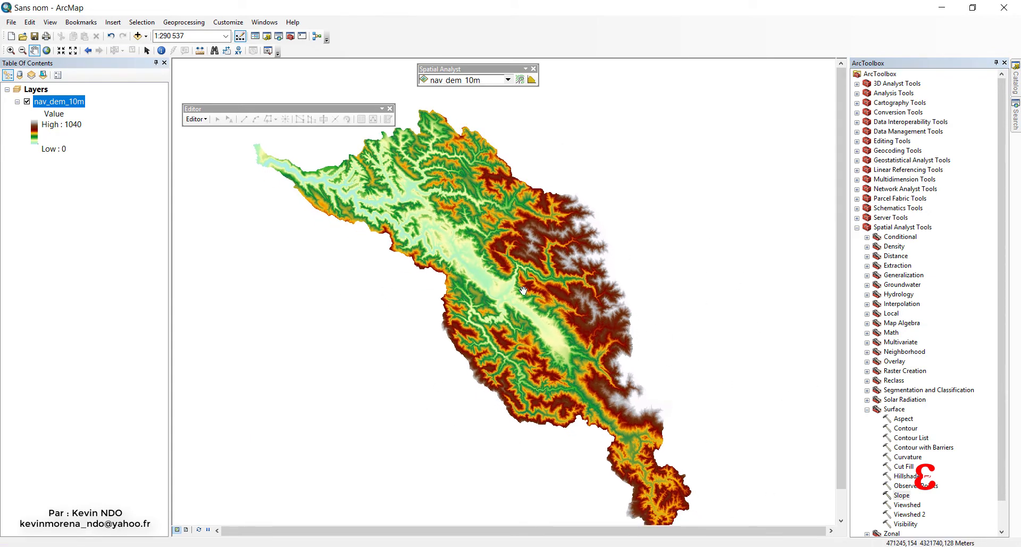
In the geoprocessing environment settings, set the output coordinate system to Same as Layer "nav_dem_10m".
left_click(184, 23)
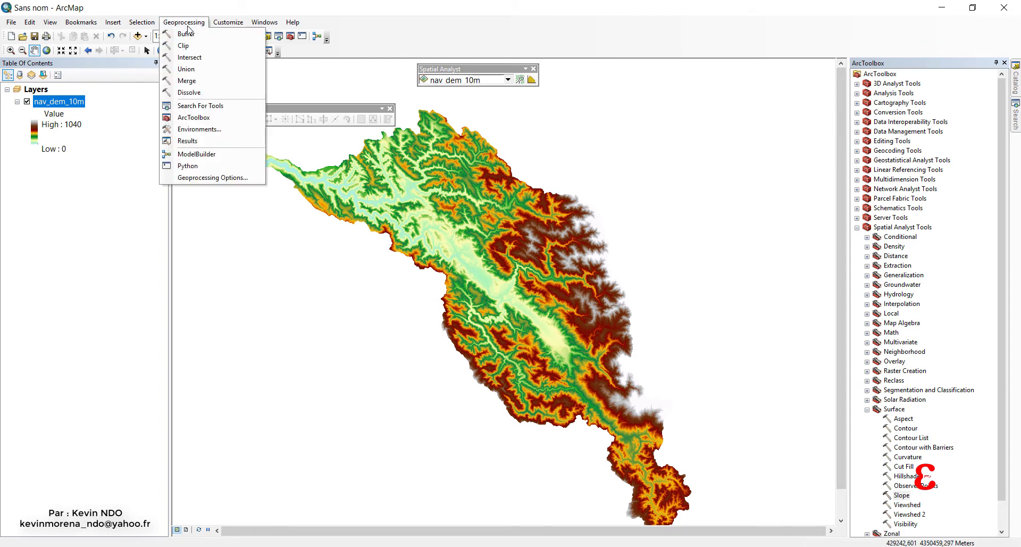
left_click(226, 130)
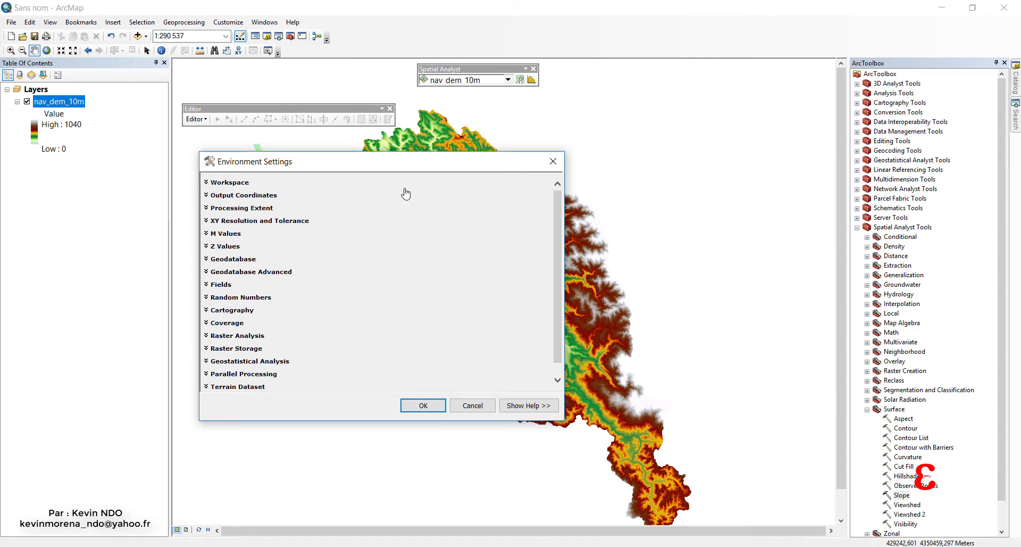
left_click_drag(315, 164, 418, 148)
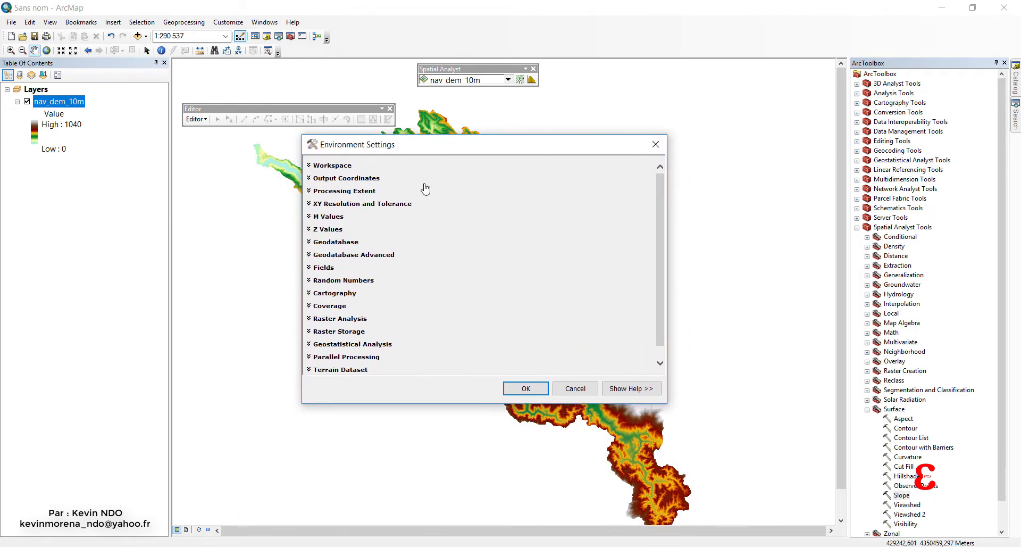
left_click(311, 179)
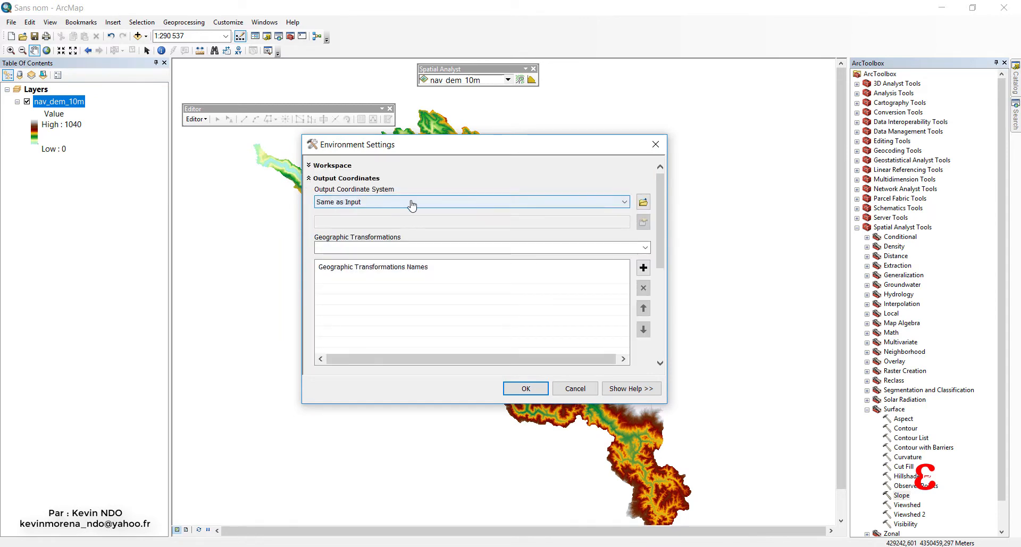
left_click(412, 203)
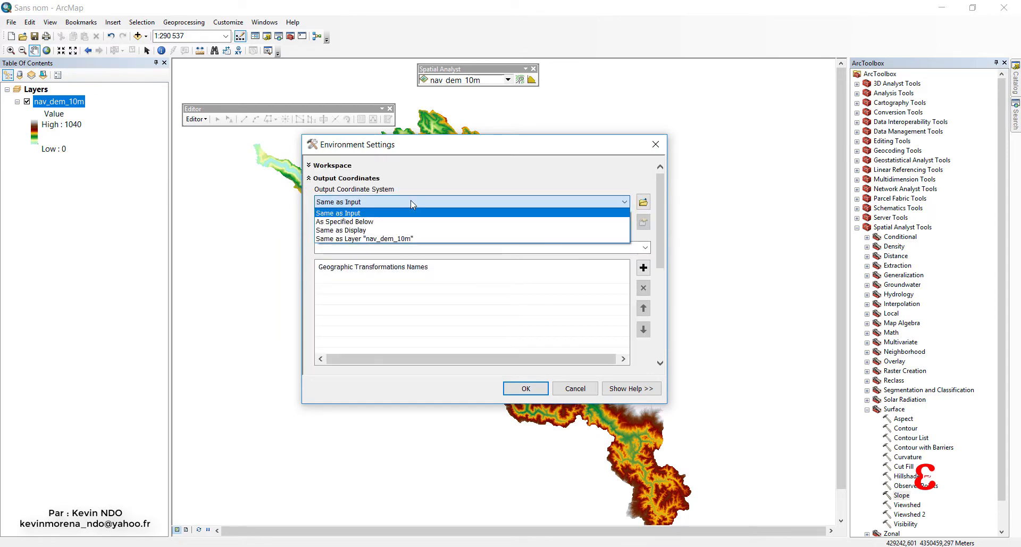
left_click(417, 238)
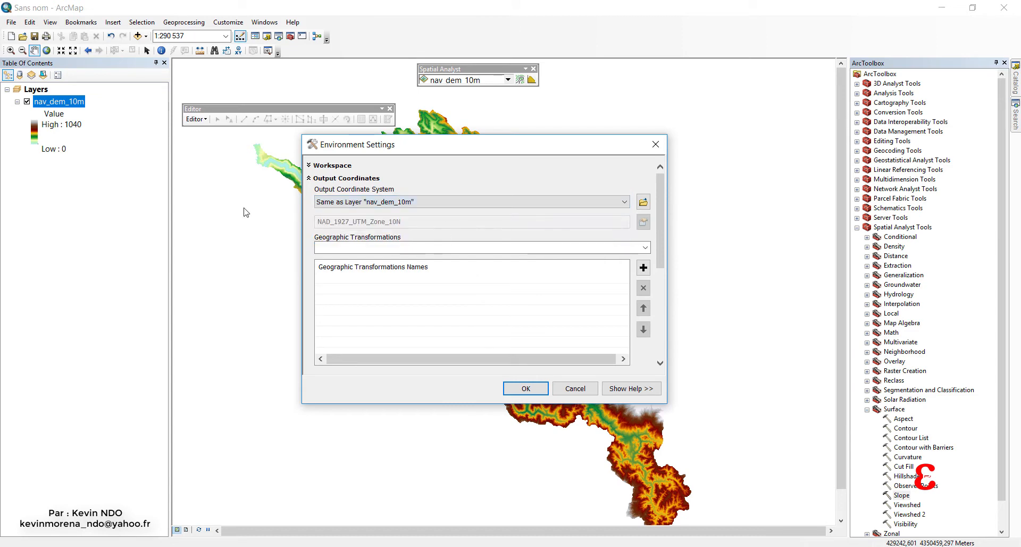
left_click(504, 248)
left_click(645, 247)
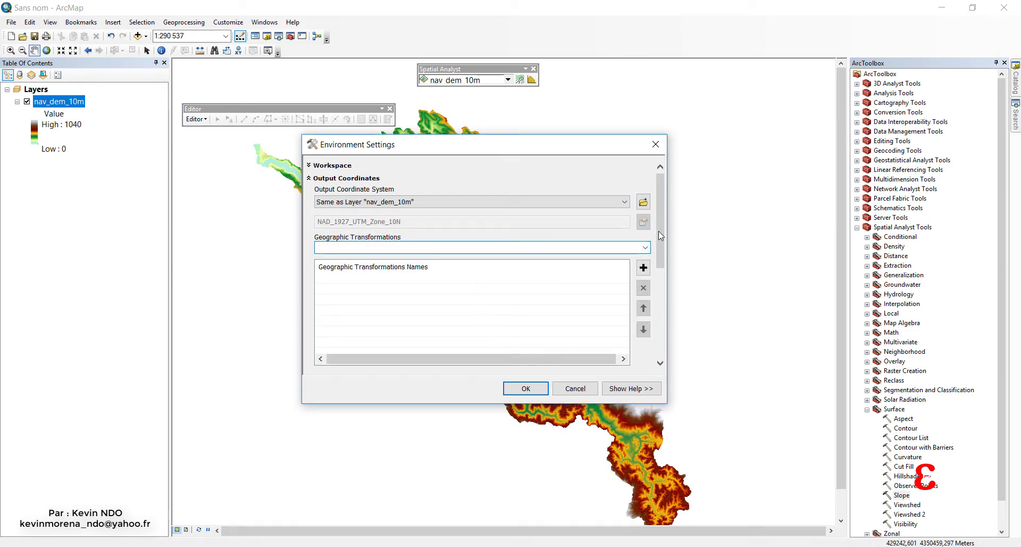
Set the processing extent to Same as layer nav_dem_10m and use nav_dem_10m as the snap raster.
left_click_drag(658, 230, 658, 299)
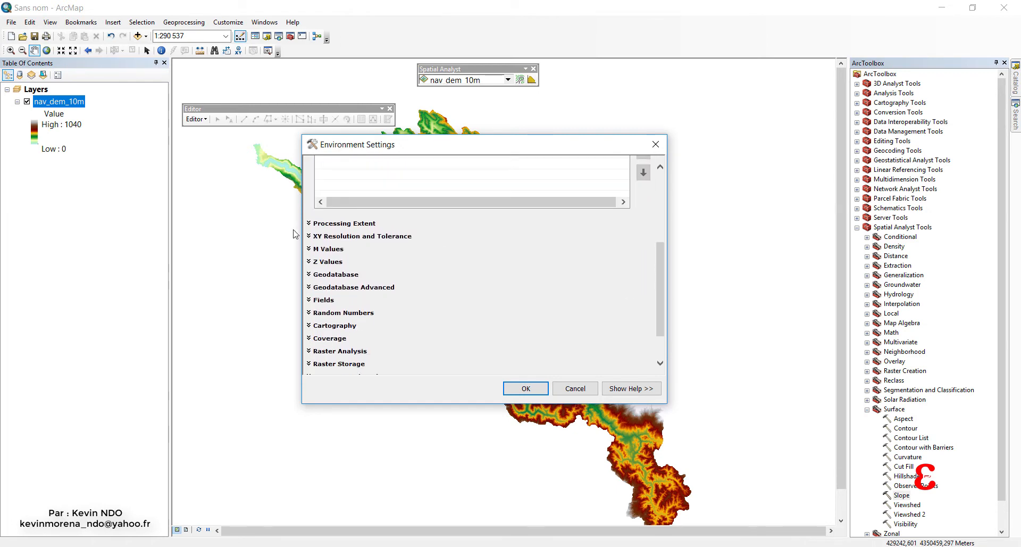
left_click(310, 224)
left_click(381, 246)
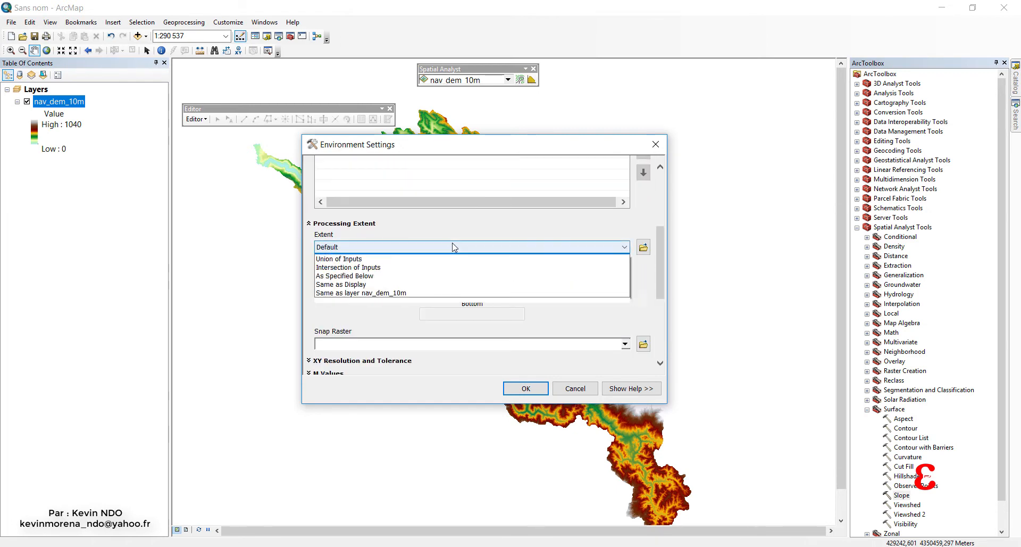
left_click(415, 301)
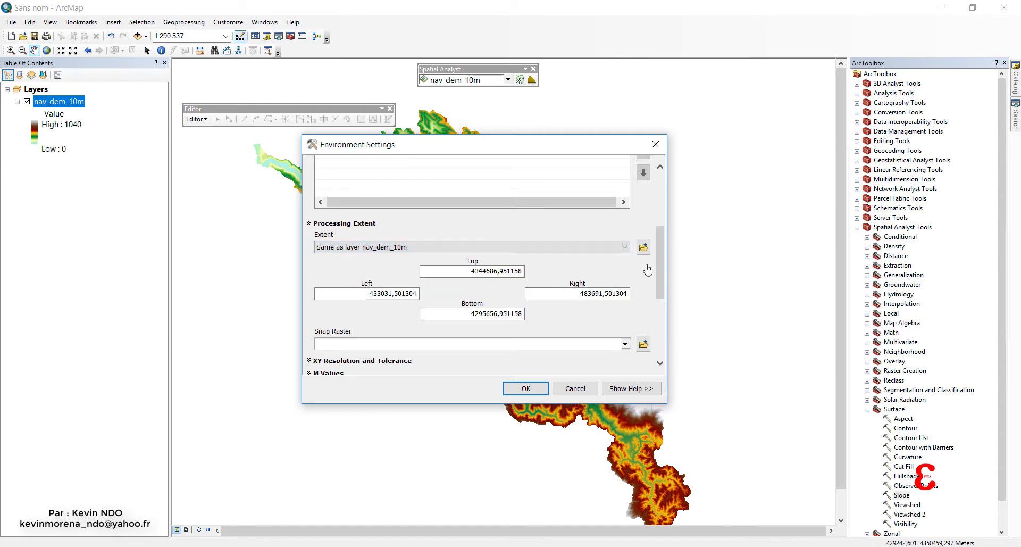
scroll(659, 258, "down", 3)
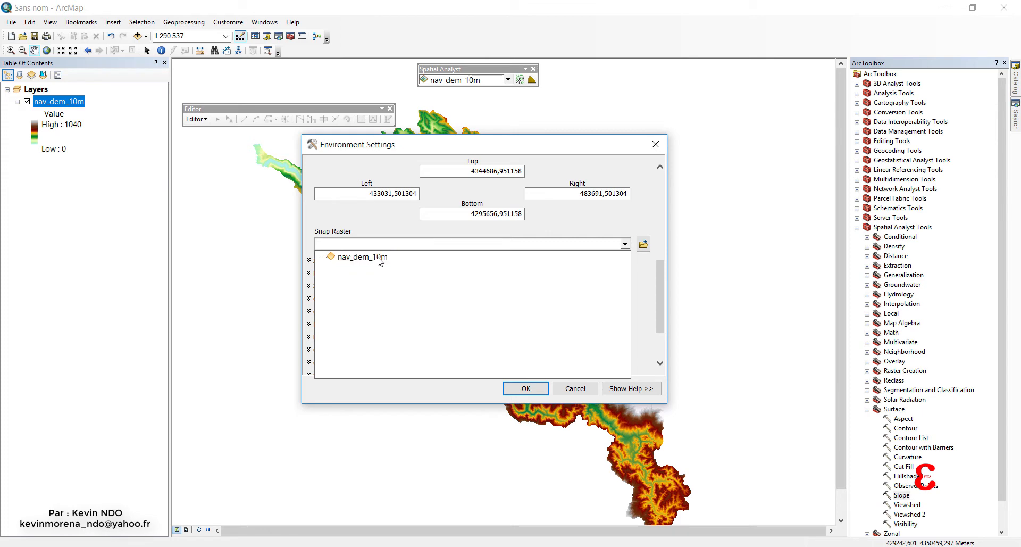
left_click(382, 257)
Set the raster analysis cell size to Same as layer nav_dem_10m, use nav_dem_10m as the mask, and apply the environment settings.
scroll(663, 273, "down", 2)
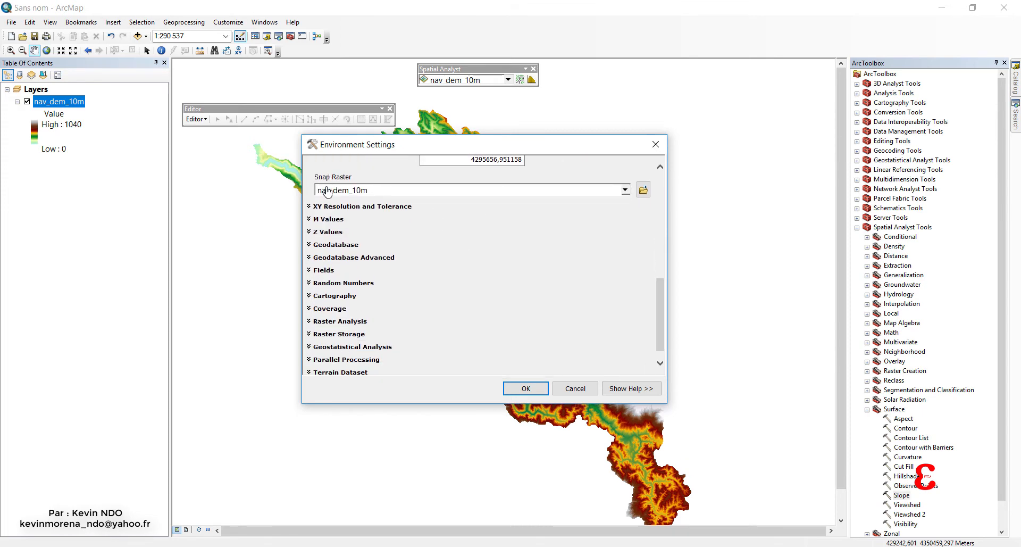
left_click(316, 321)
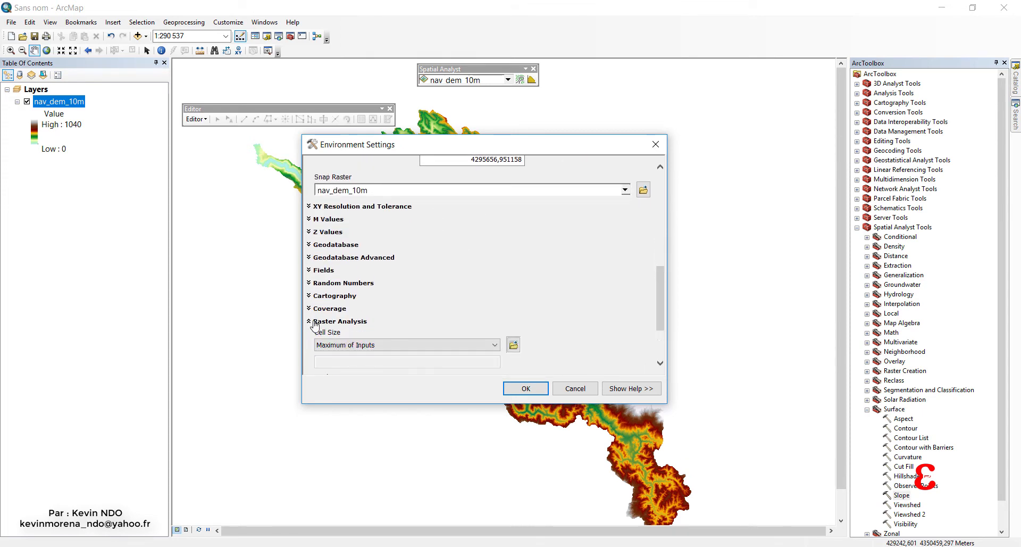
scroll(658, 312, "down", 3)
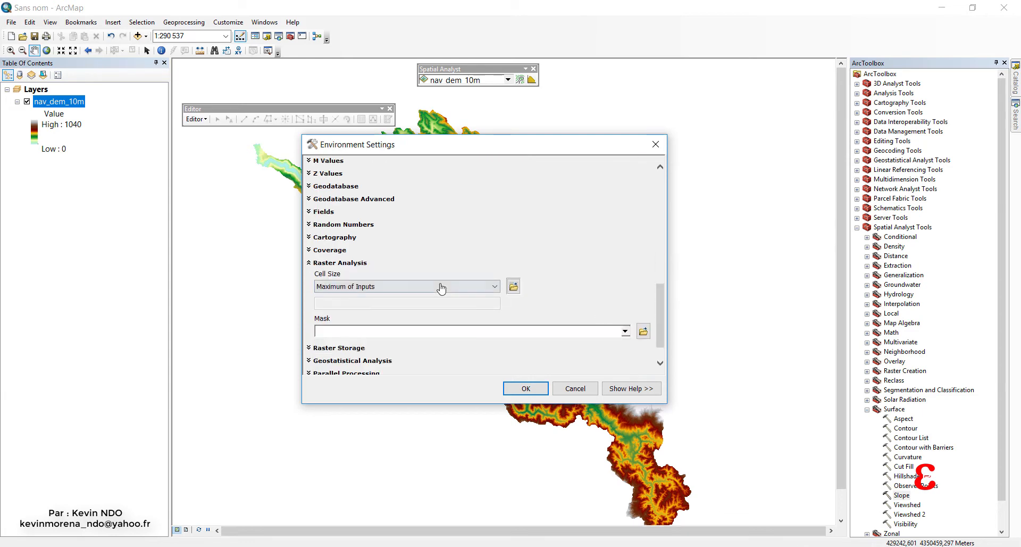
left_click(440, 286)
left_click(404, 323)
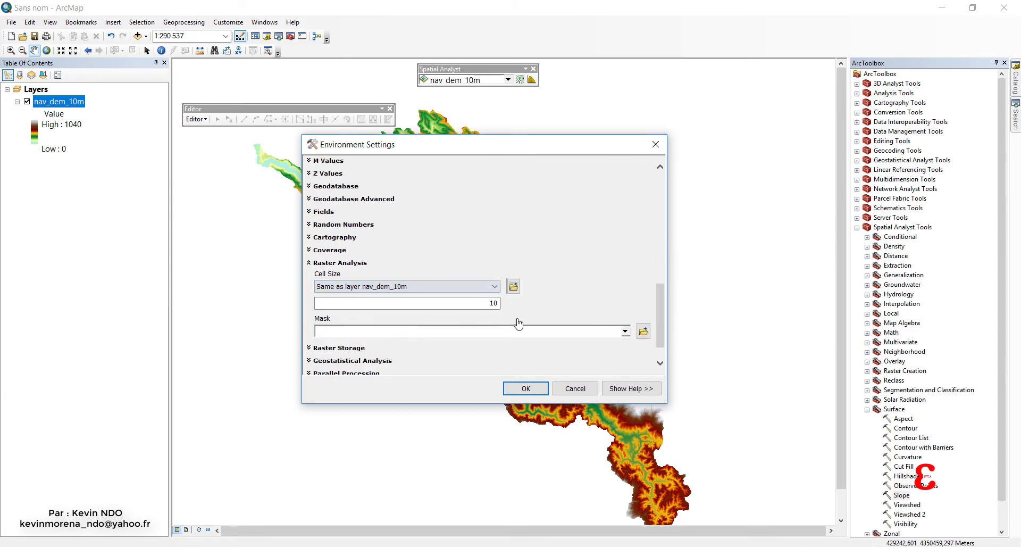
scroll(658, 307, "down", 1)
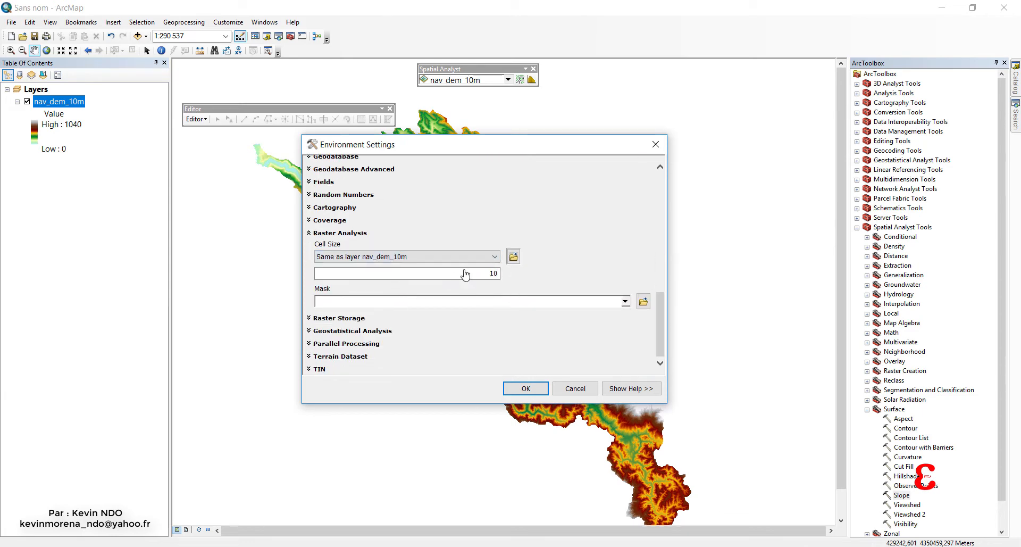
left_click(626, 301)
left_click(356, 314)
left_click_drag(665, 330, 667, 212)
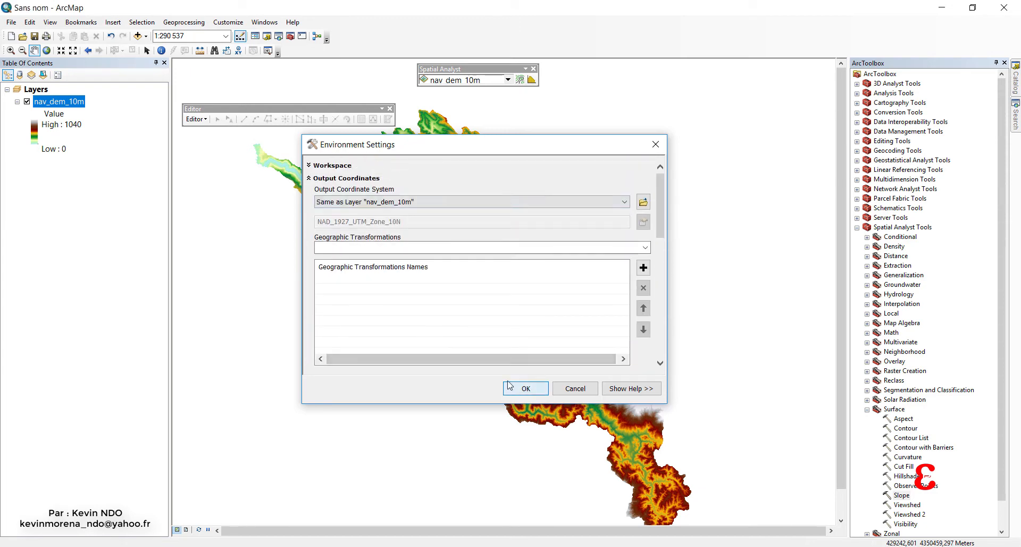
left_click(525, 387)
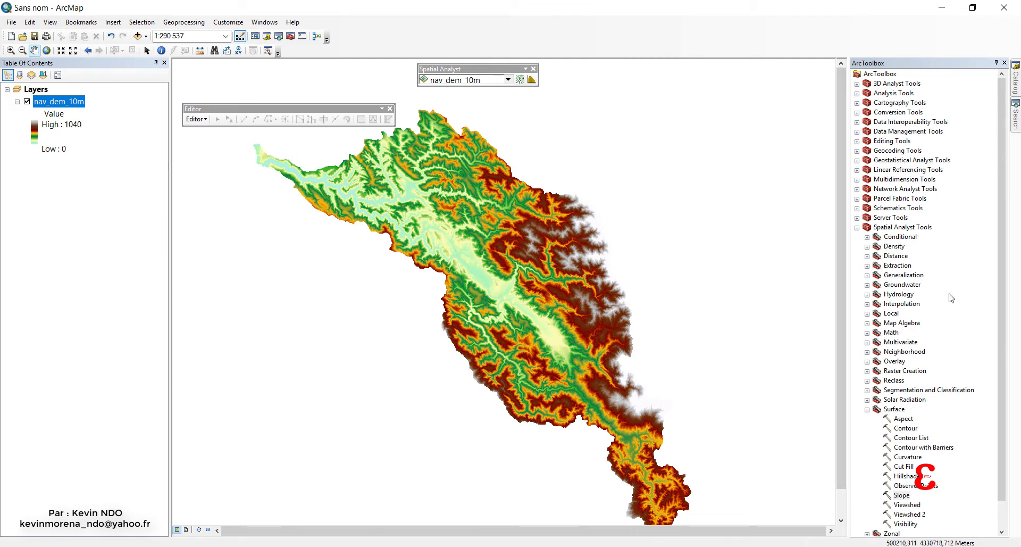
Run the Slope tool on nav_dem_10m, saving the output raster as pente in the SUITABILITY ANALYSIS folder.
left_click(901, 496)
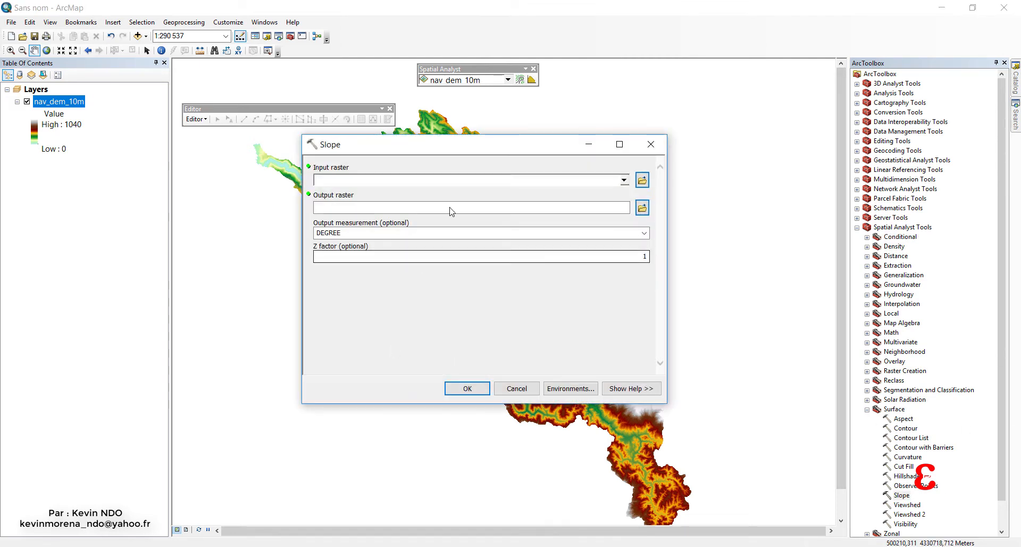
left_click(623, 180)
left_click(375, 200)
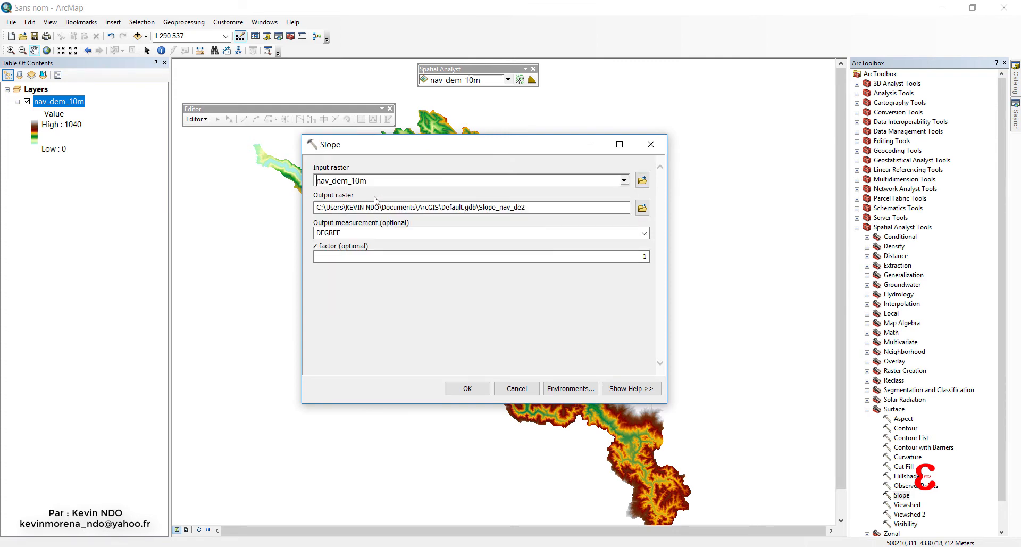
left_click(642, 207)
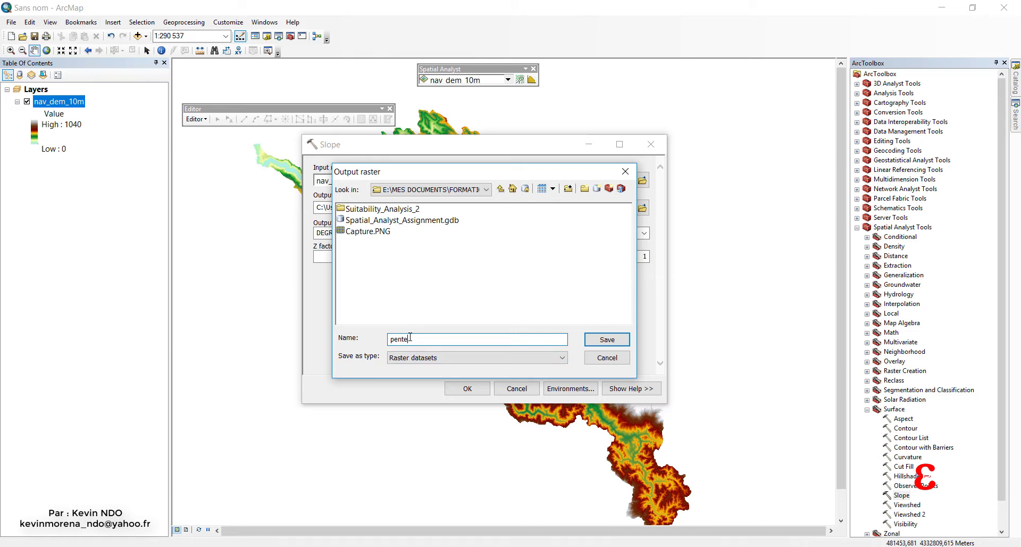
type("pente")
left_click(607, 340)
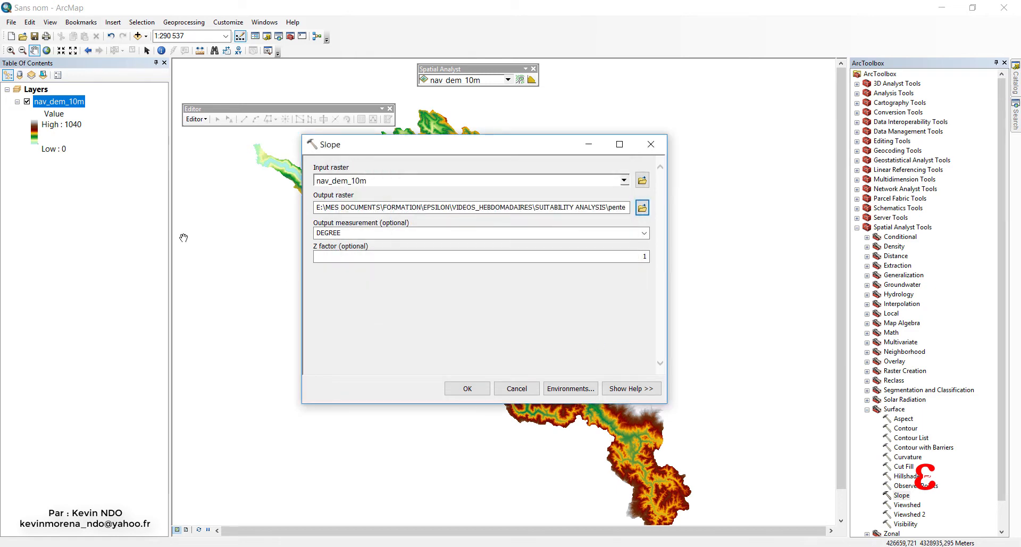
left_click(467, 388)
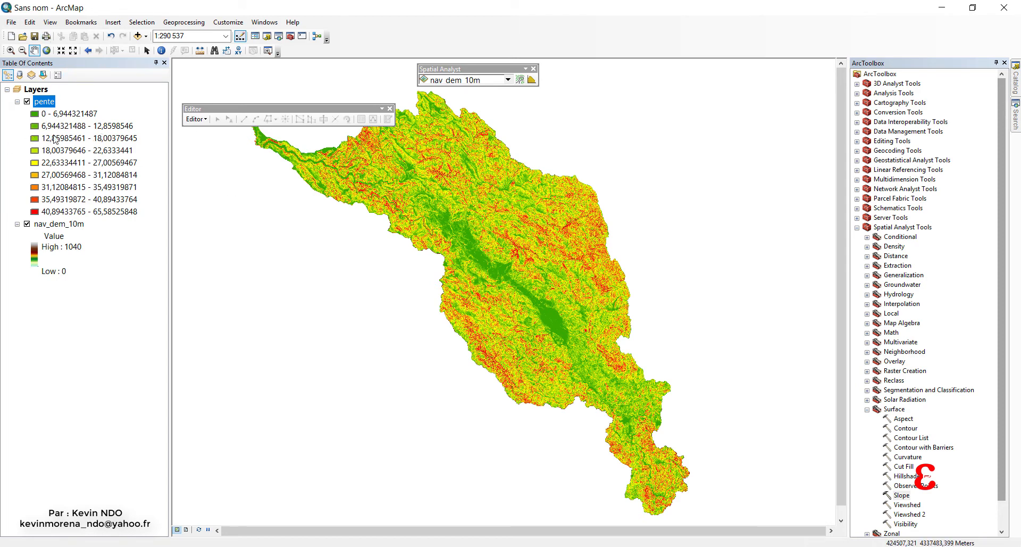
Make pente the active Spatial Analyst layer and examine the histogram of its slope values.
left_click_drag(486, 73, 560, 80)
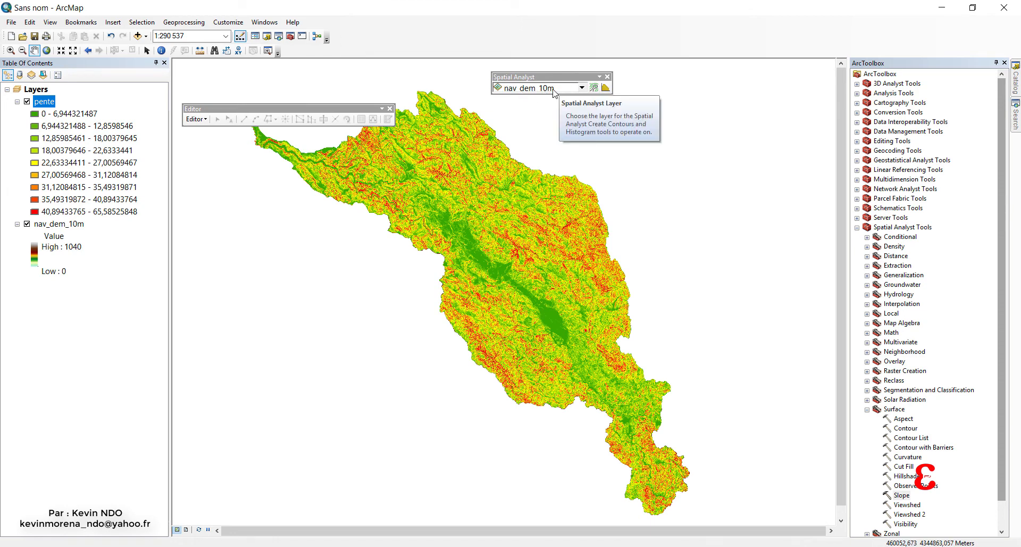
left_click(582, 94)
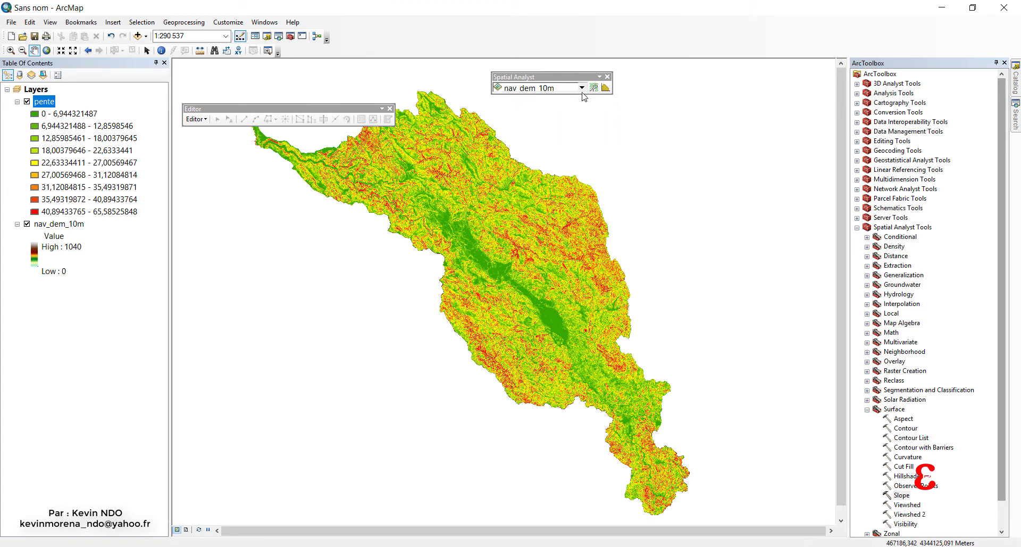
left_click(526, 100)
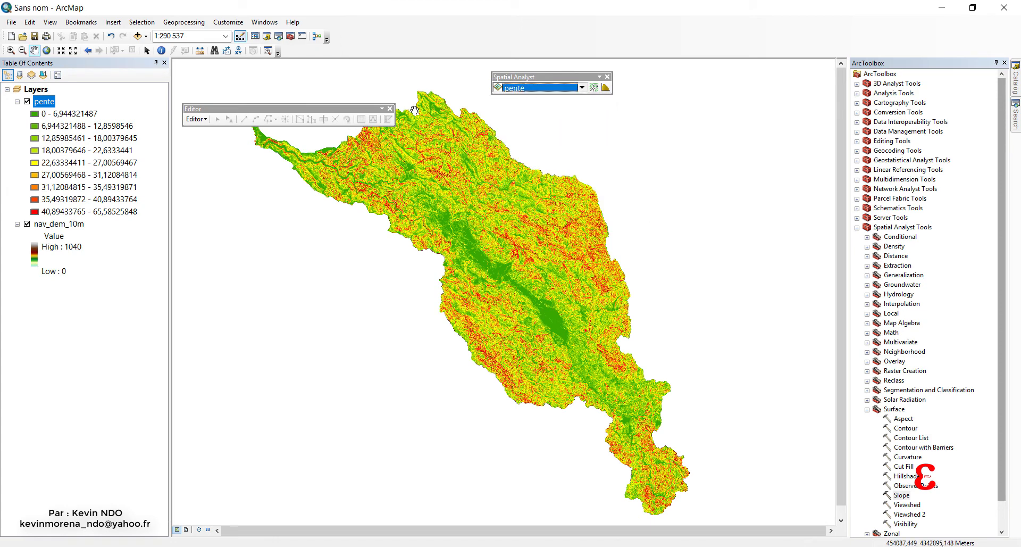
left_click(605, 87)
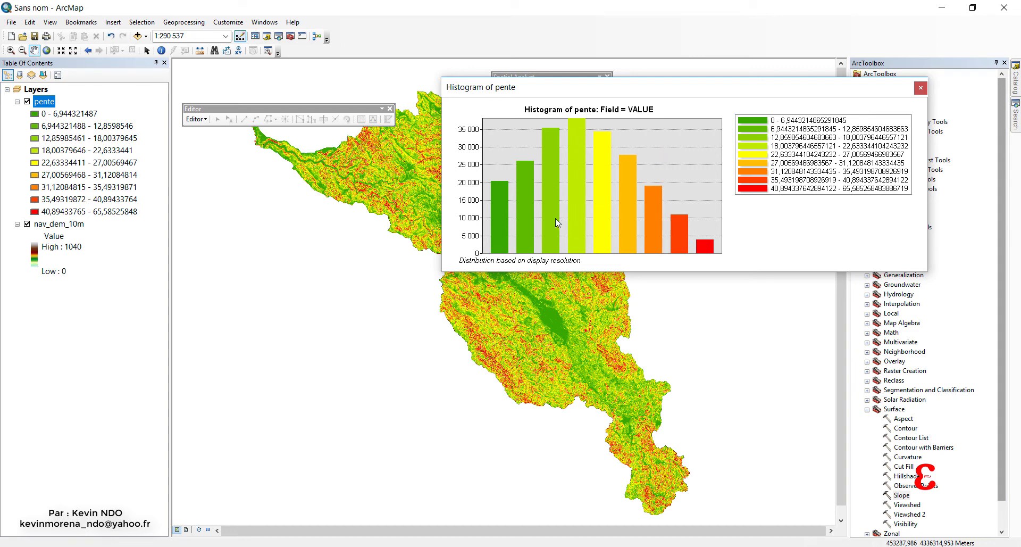
left_click(921, 88)
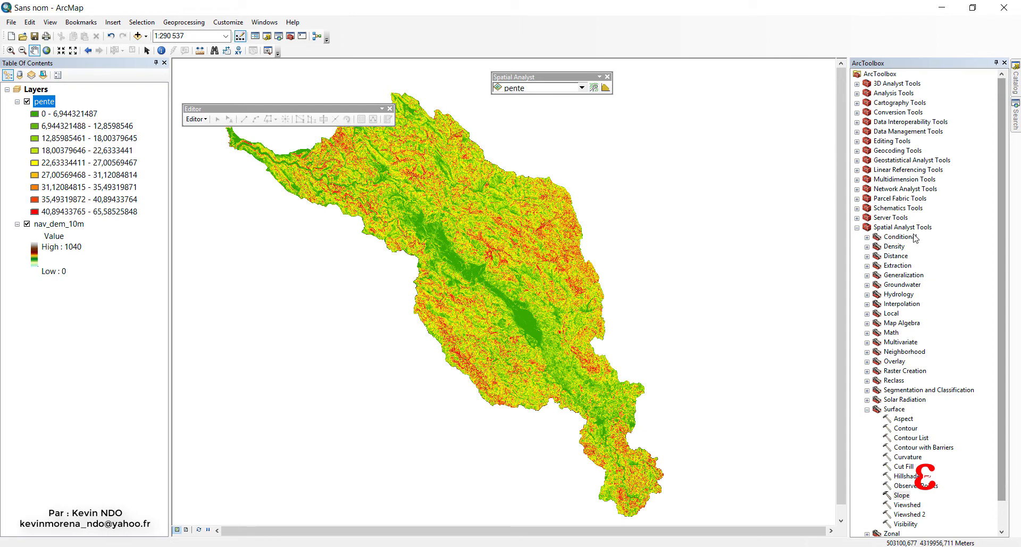
Run the Raster Calculator with the expression "pente" < 7, saving the output raster as pe_7 in the SUITABILITY ANALYSIS folder.
left_click(866, 323)
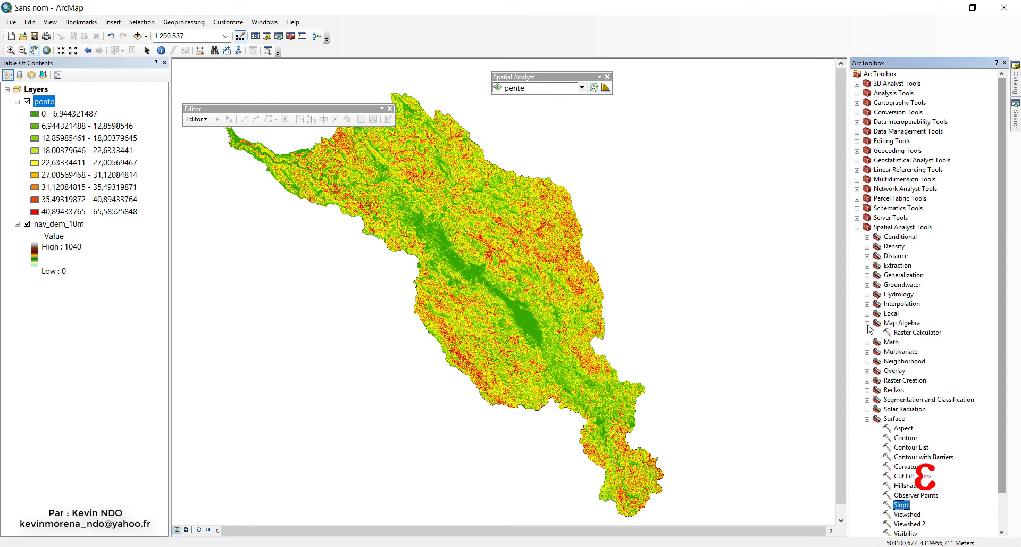
double_click(918, 332)
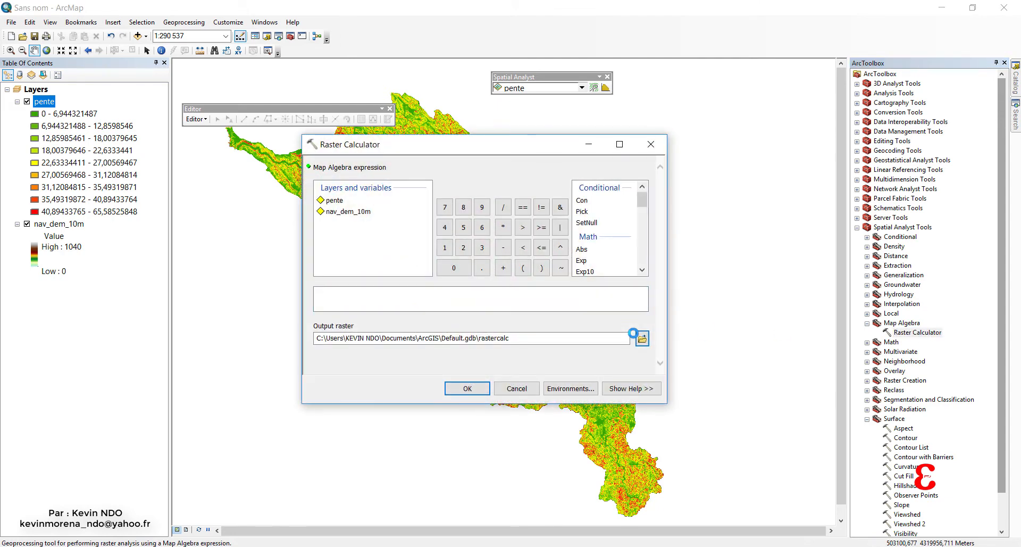
double_click(332, 201)
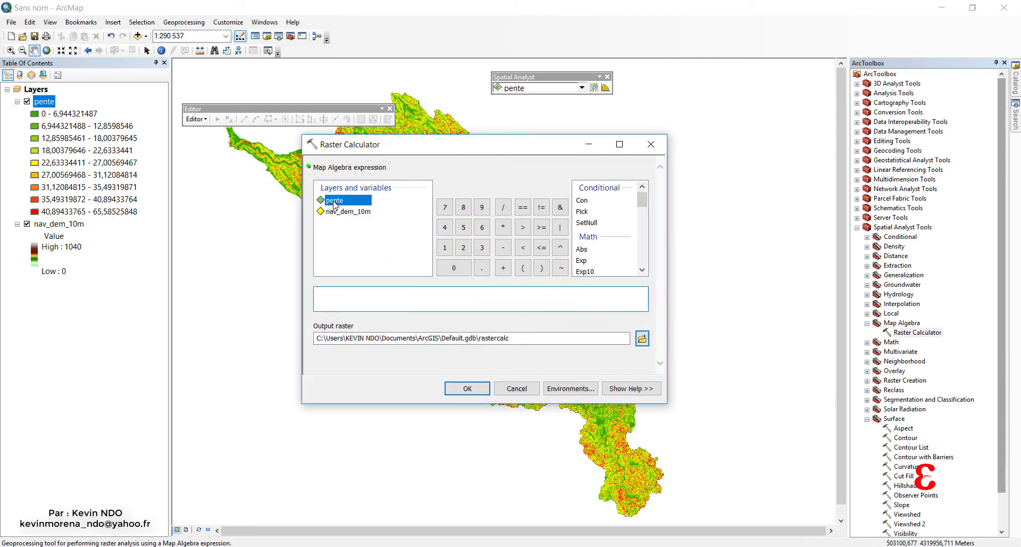
left_click(523, 247)
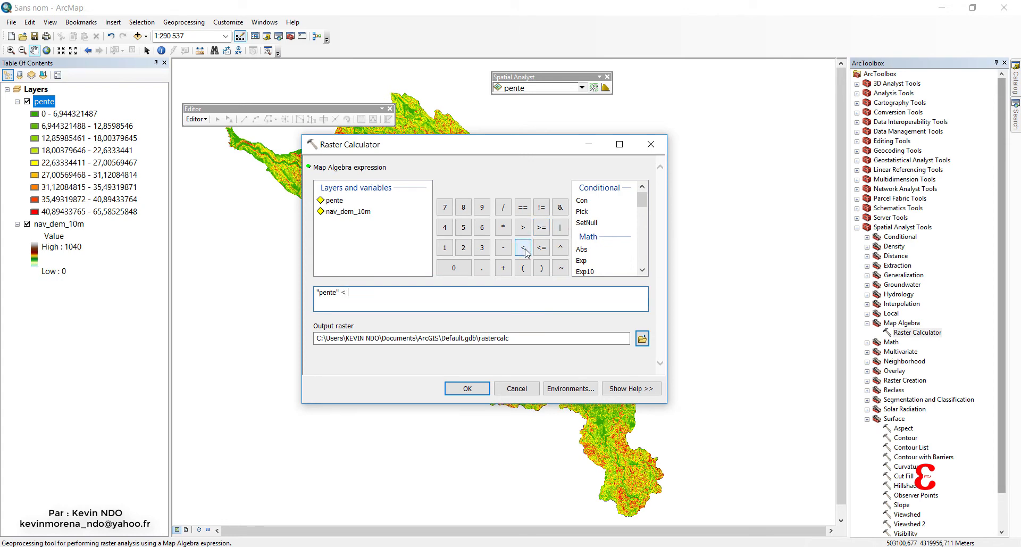
left_click(641, 338)
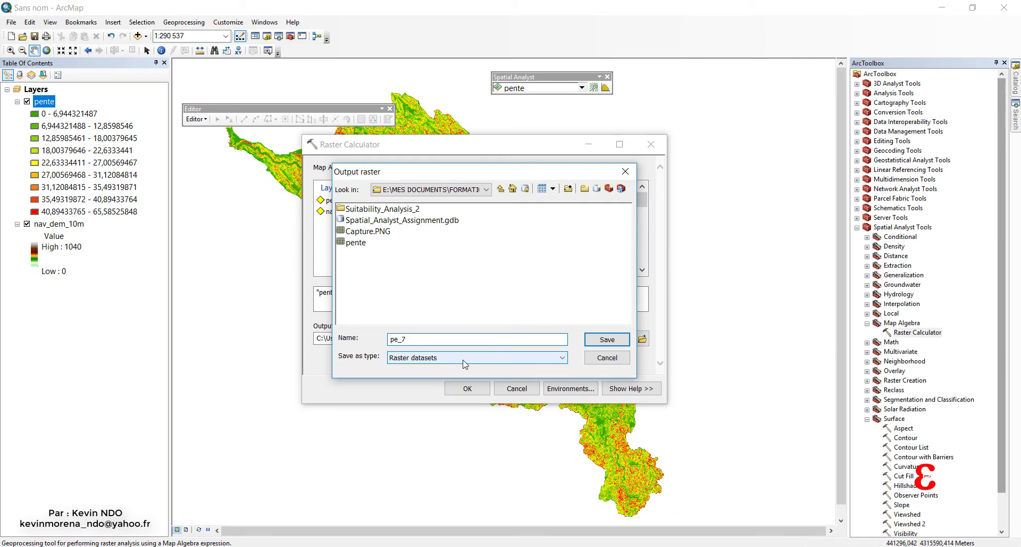
left_click(607, 340)
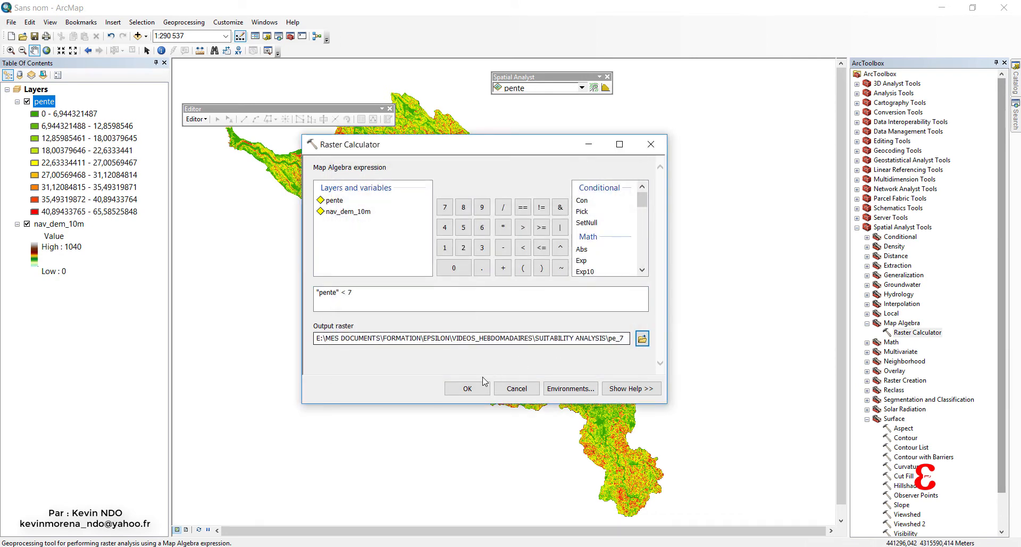
left_click(463, 388)
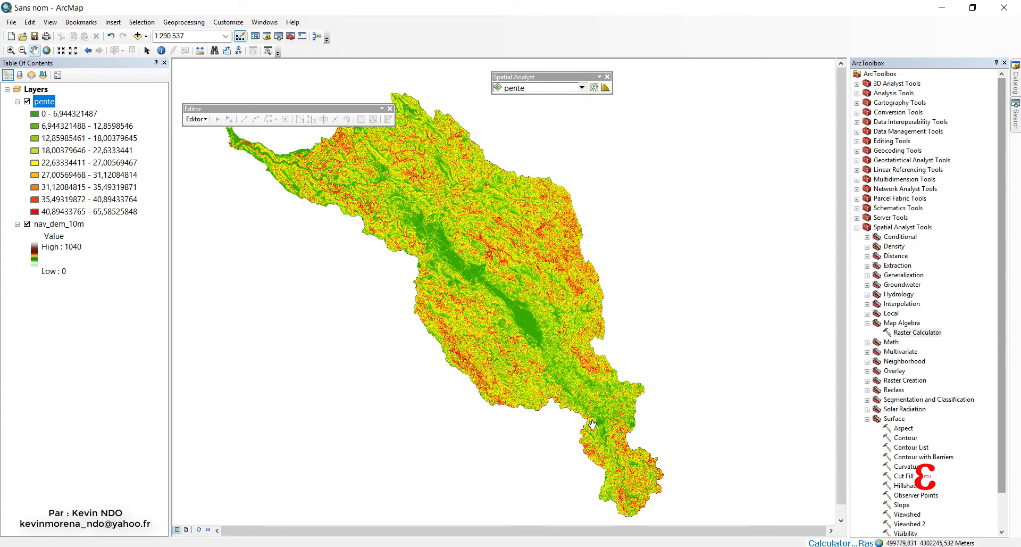
Examine across the map how the areas with slope below 7 degrees are distributed in the pe_7 raster.
mouse_move(925, 478)
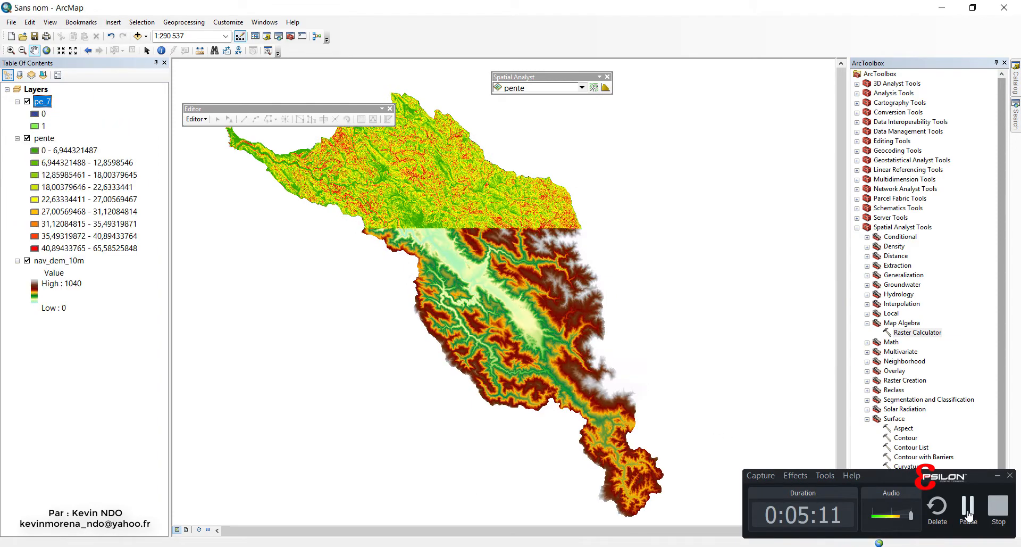
left_click_drag(627, 264, 505, 292)
mouse_move(549, 256)
left_mouse_down()
mouse_move(604, 252)
mouse_move(651, 220)
left_mouse_up()
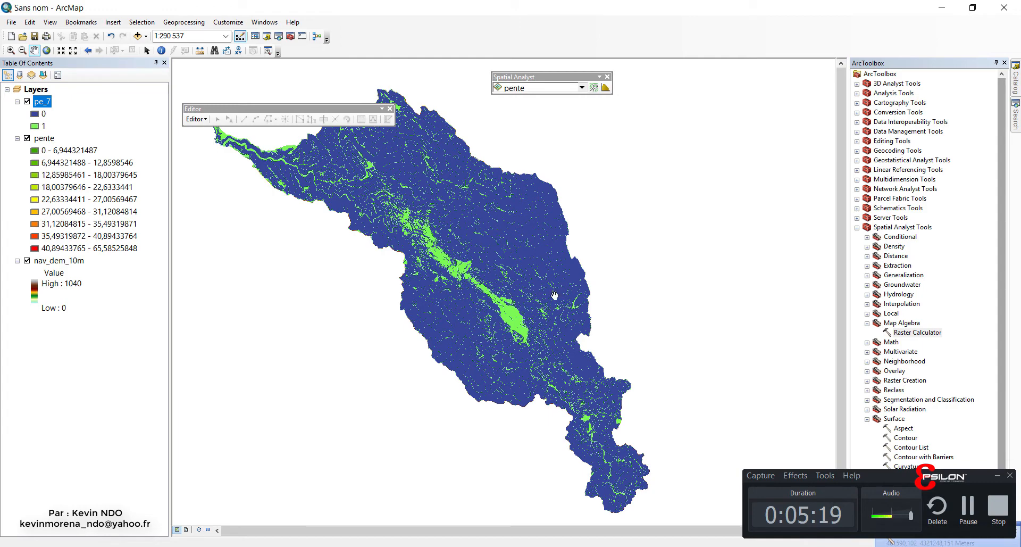
left_click_drag(554, 295, 419, 299)
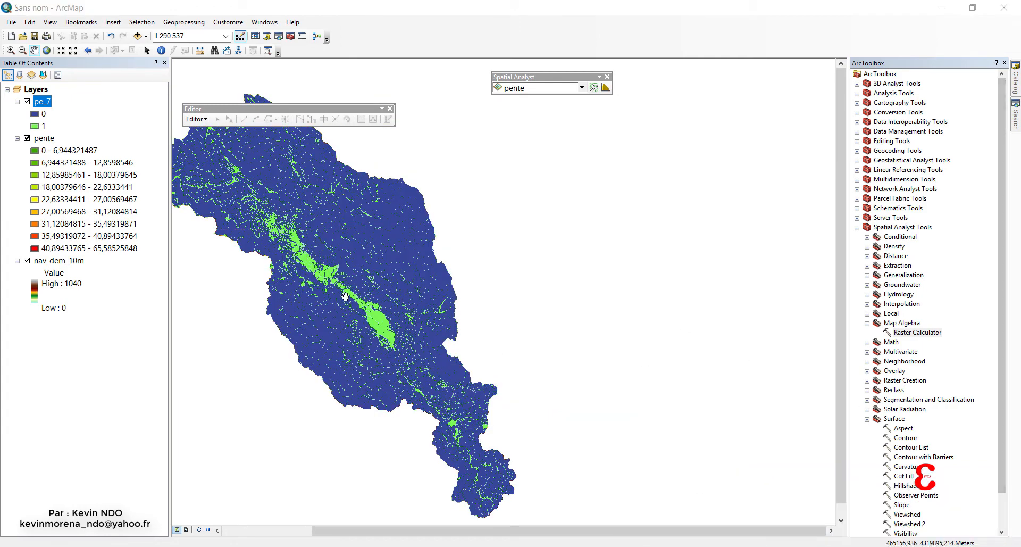
left_click_drag(345, 295, 520, 290)
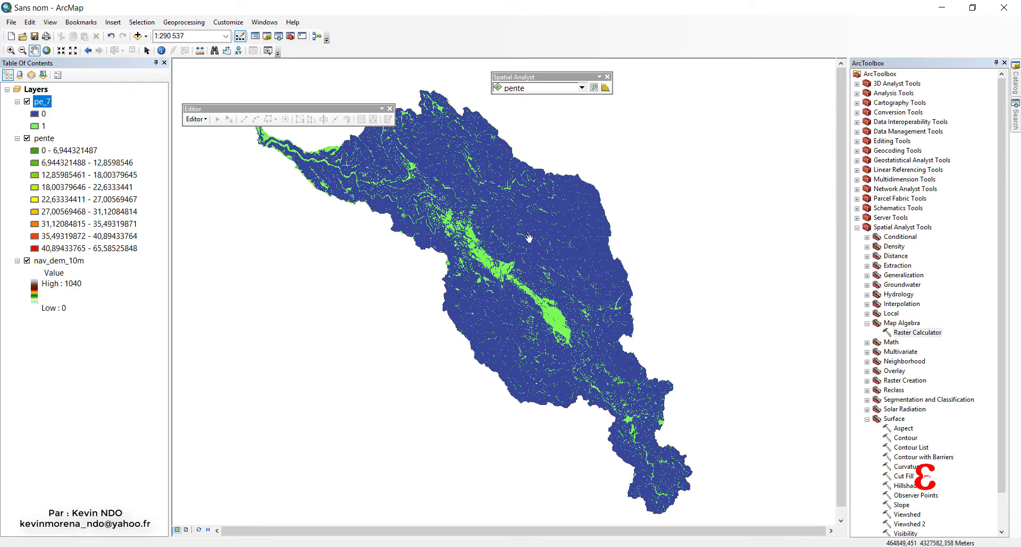
left_click_drag(662, 247, 659, 240)
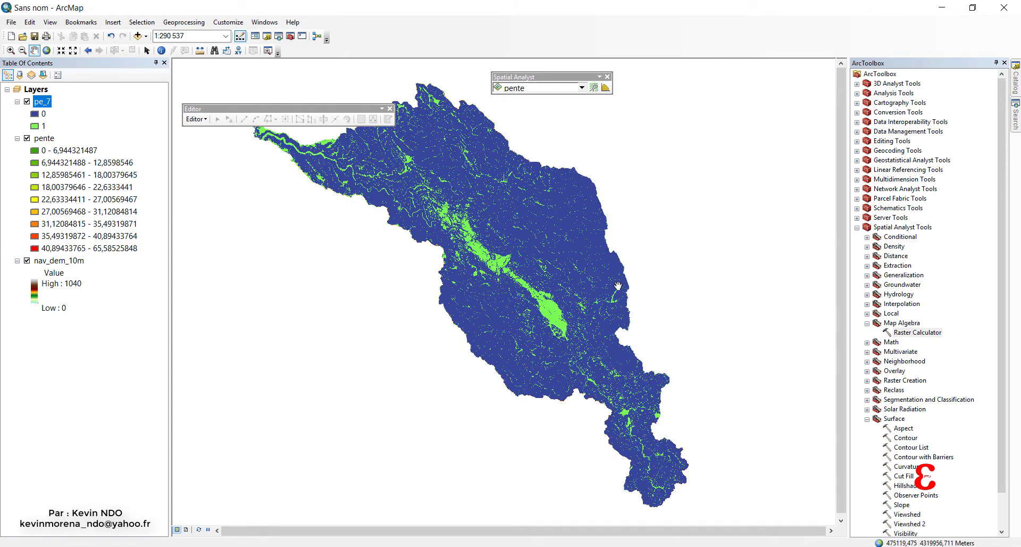
left_click_drag(557, 343, 566, 334)
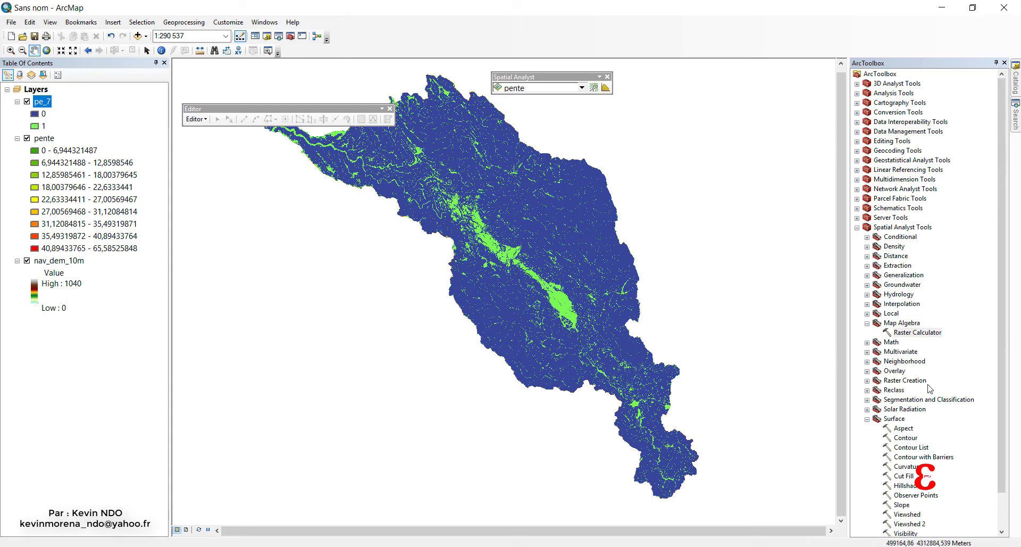
Run the Aspect tool on nav_dem_10m, saving the output raster as face in the SUITABILITY ANALYSIS folder.
left_click(867, 323)
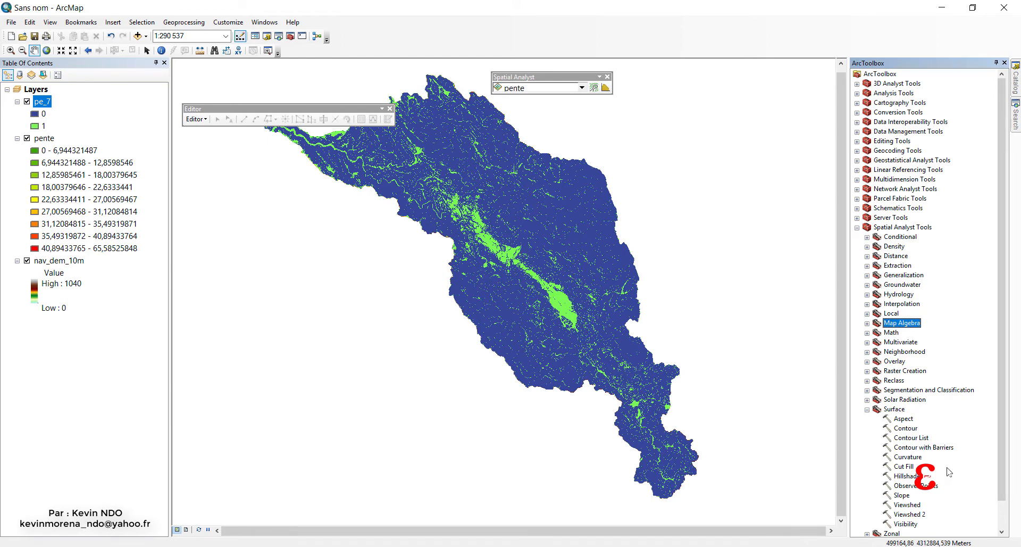
double_click(904, 419)
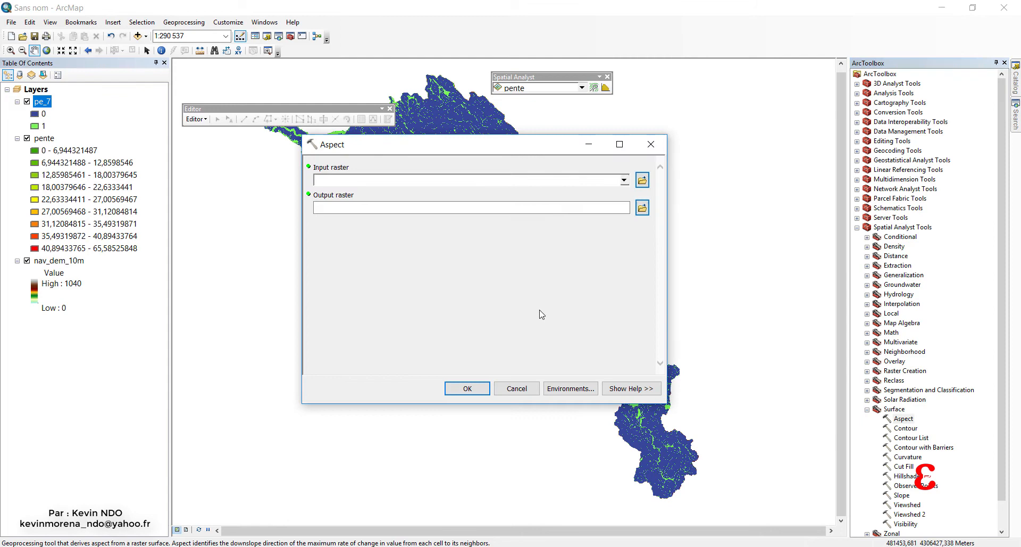
left_click(624, 180)
left_click(357, 216)
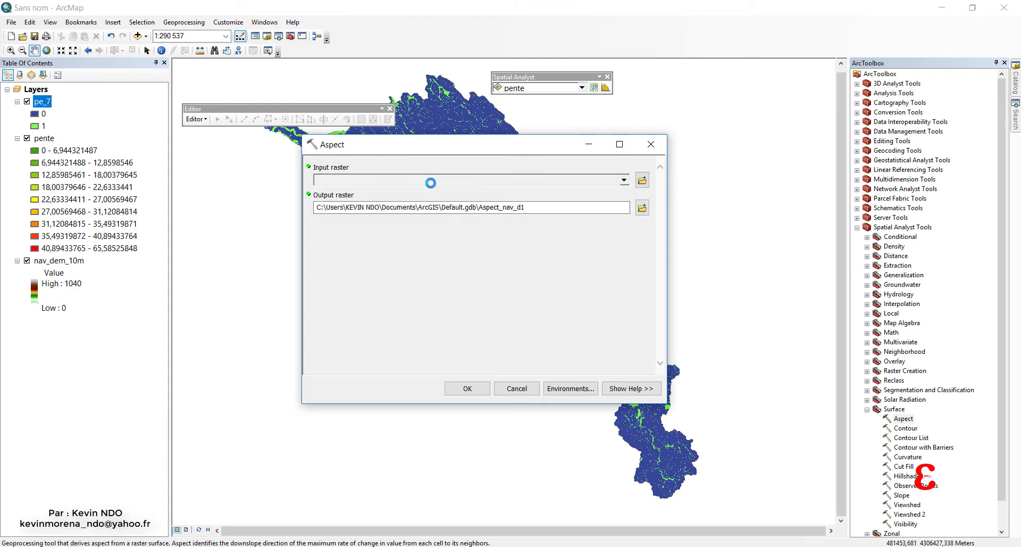
left_click(642, 207)
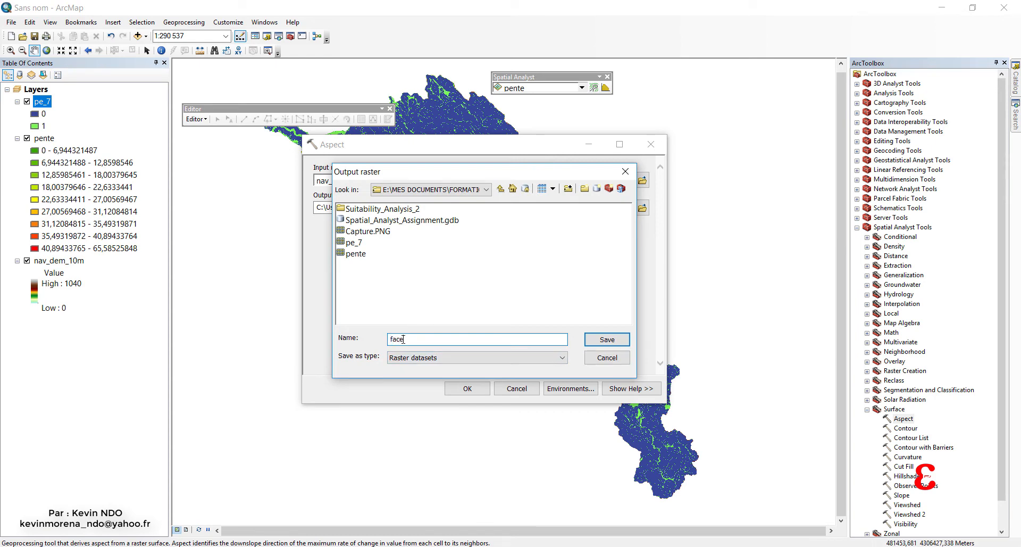
left_click(609, 340)
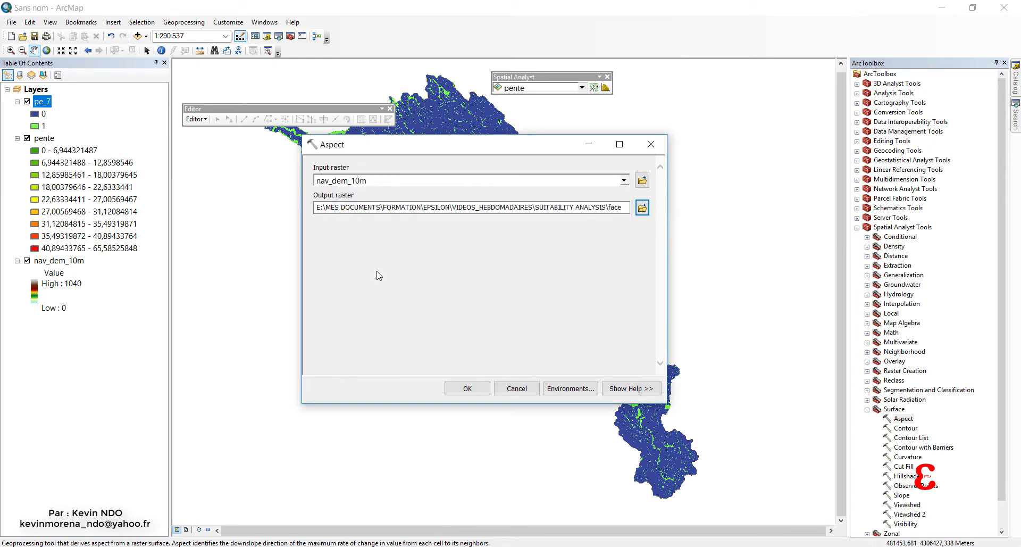
left_click(461, 388)
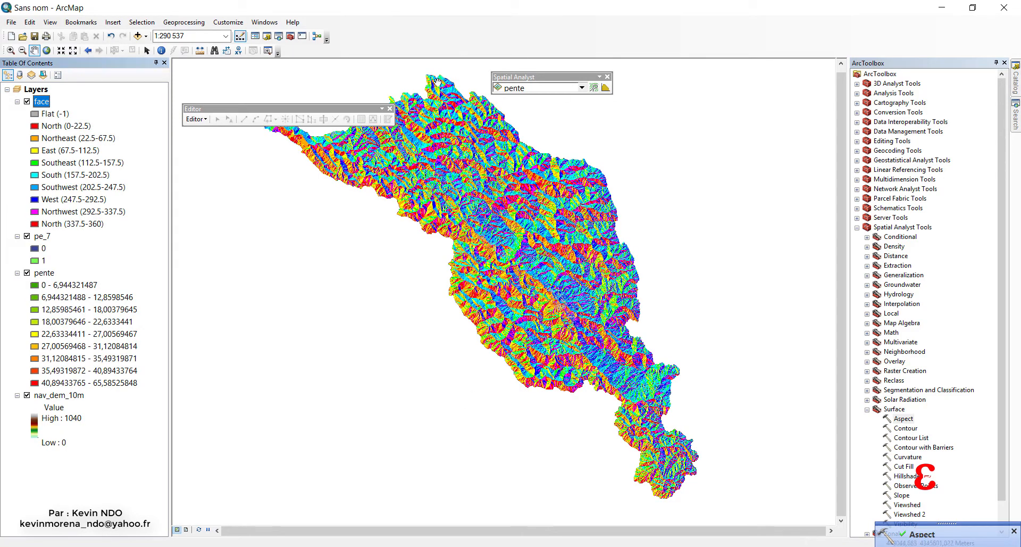
Make face the active Spatial Analyst layer and examine the histogram of its aspect values.
left_click_drag(539, 80, 557, 78)
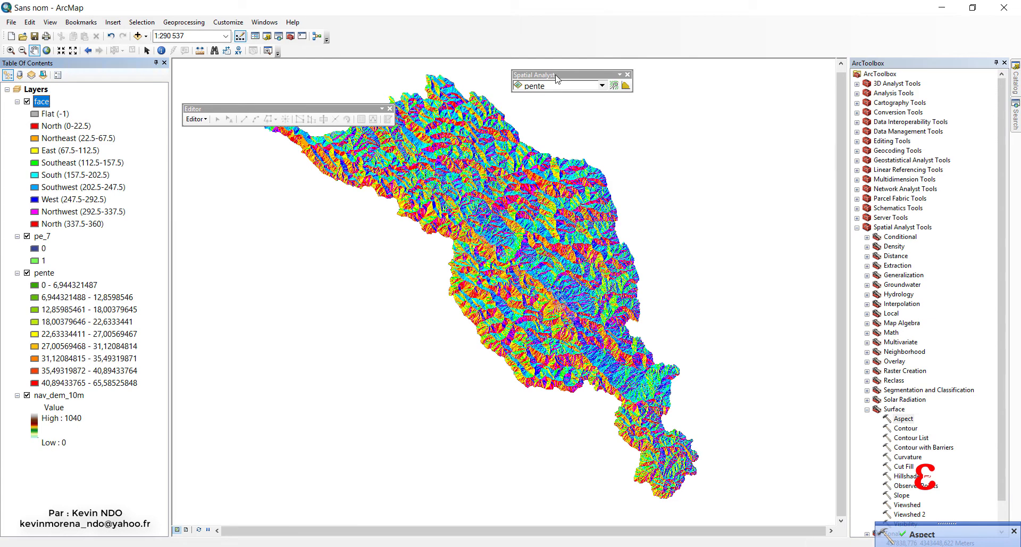
left_click(601, 86)
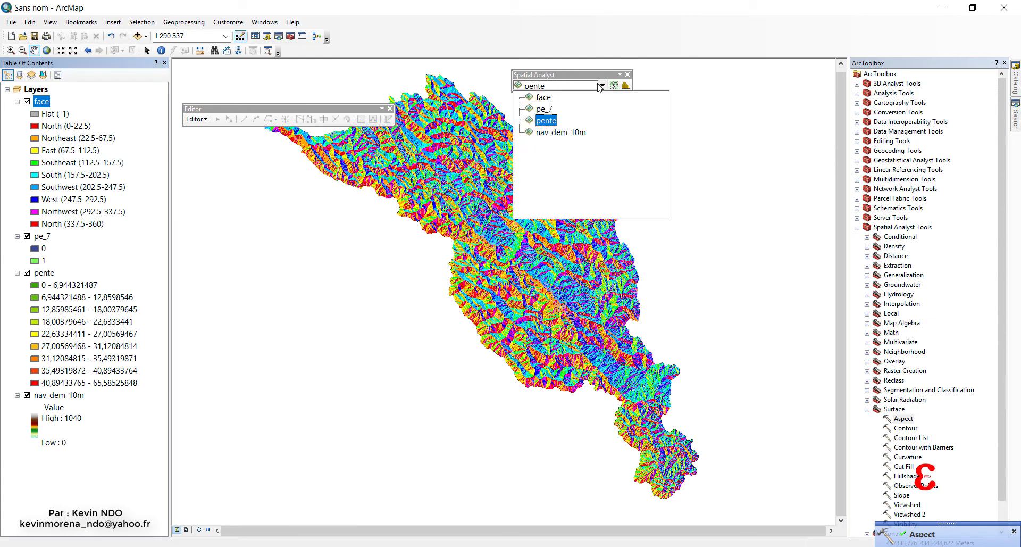
left_click(550, 101)
left_click(625, 85)
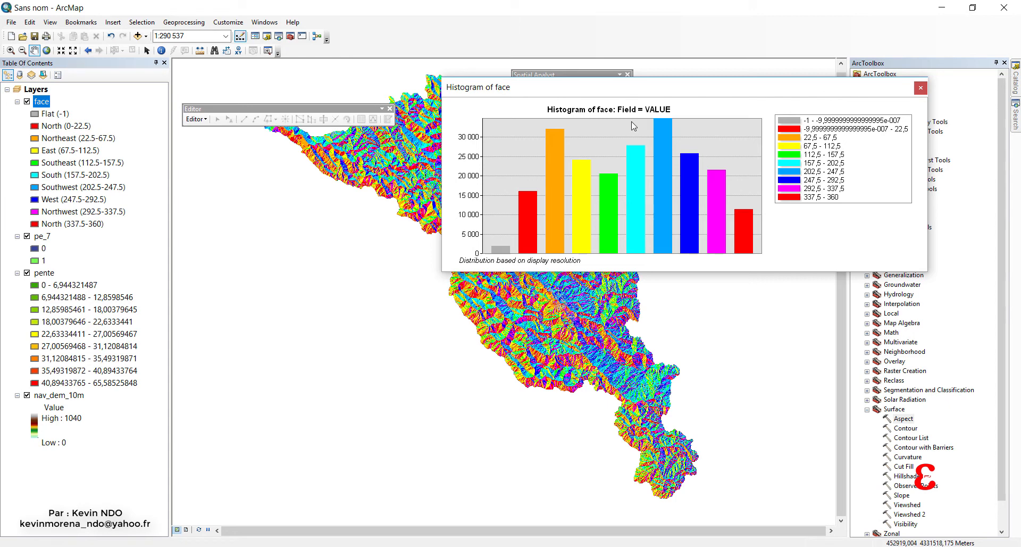
left_click_drag(650, 93, 449, 180)
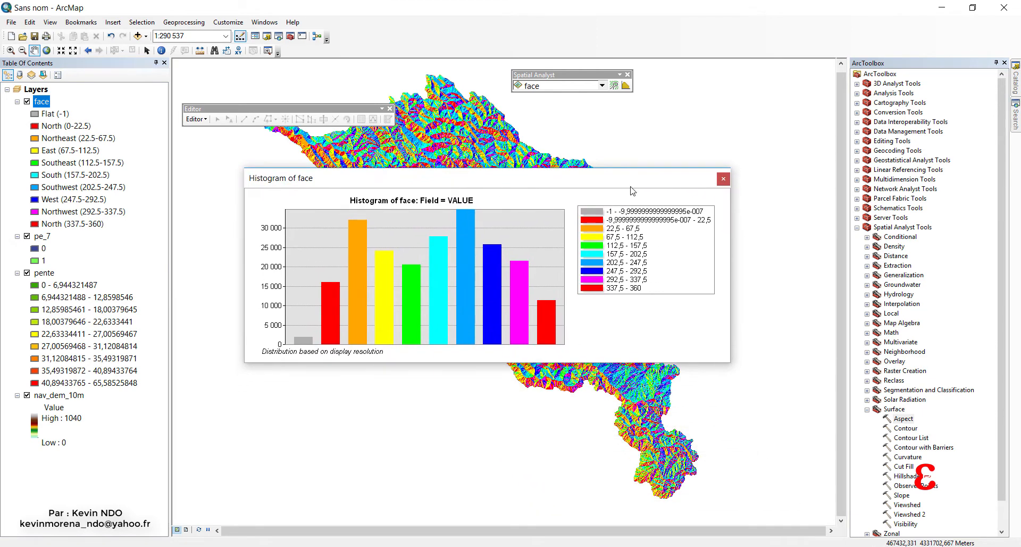
left_click(719, 174)
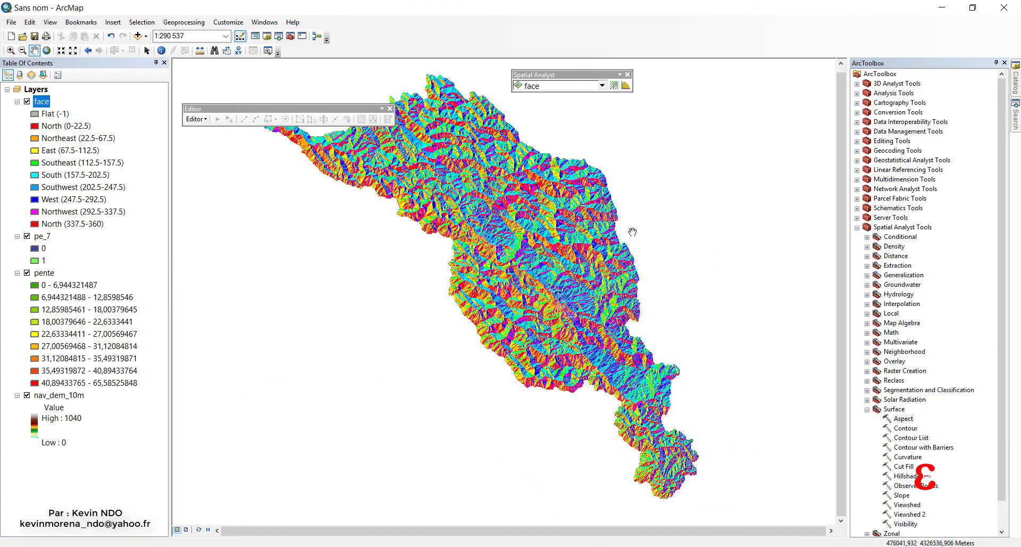
Build the Raster Calculator expression "face" > 112 & "face" < 157 to select the wanted slope orientations.
left_click_drag(629, 236, 617, 264)
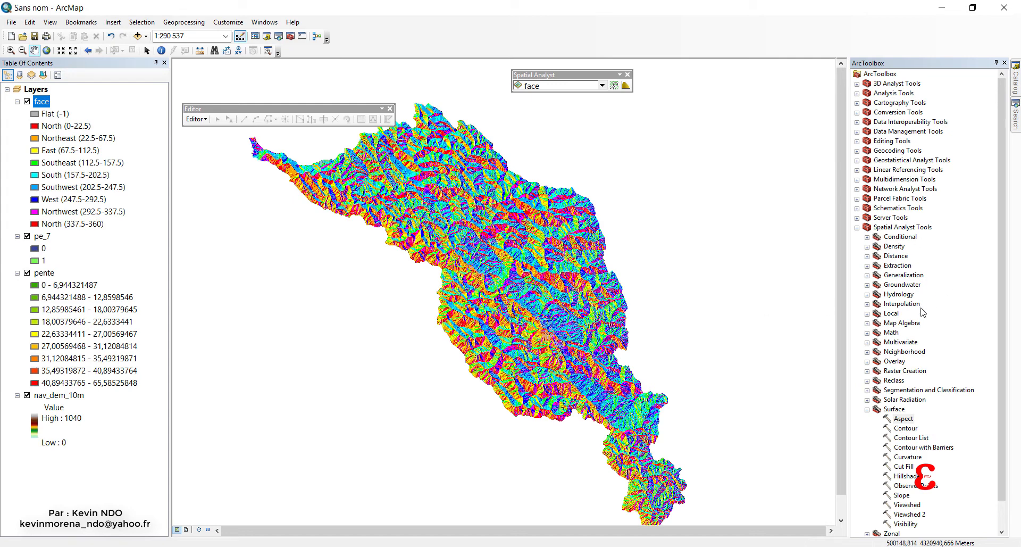
double_click(879, 324)
left_click(910, 332)
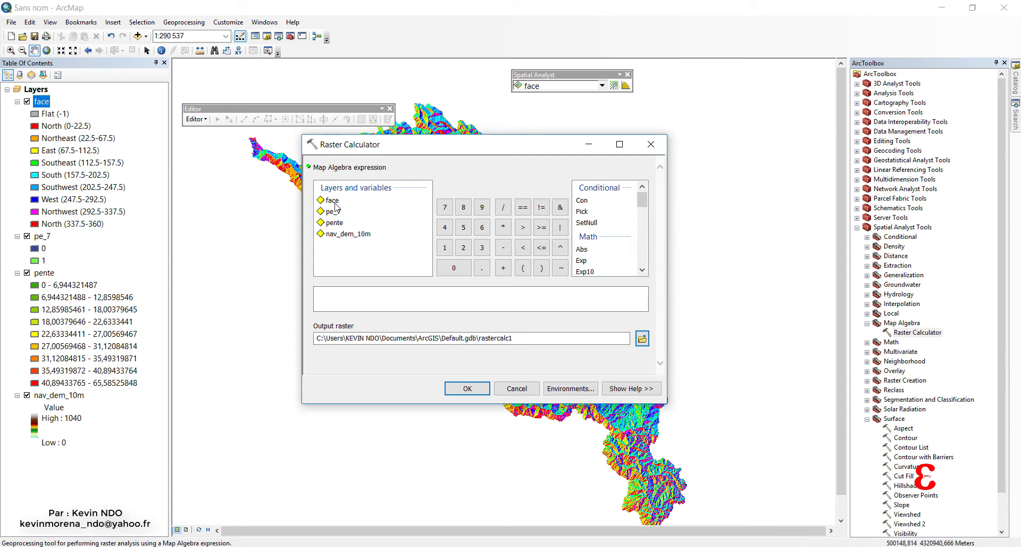
double_click(334, 206)
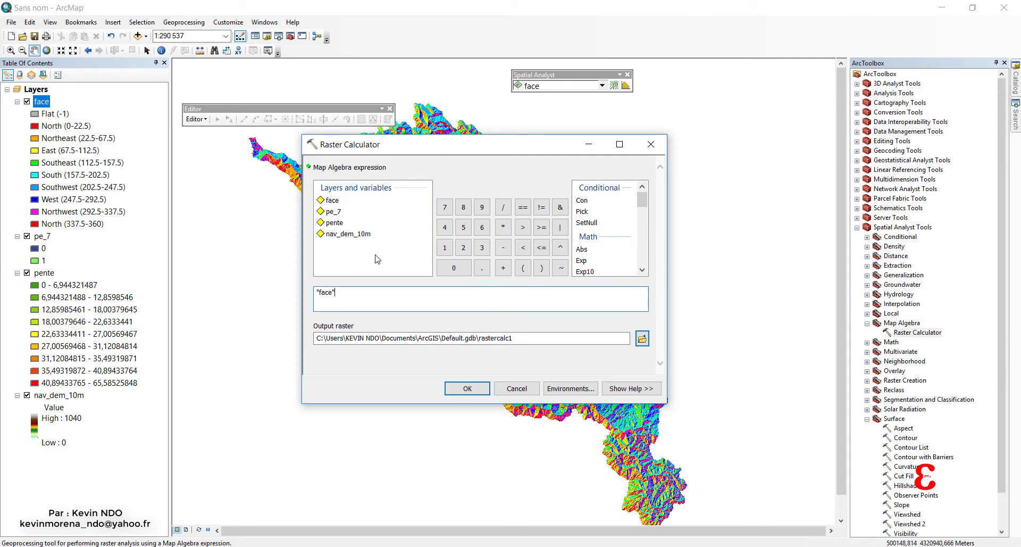
left_click(523, 247)
left_click(560, 207)
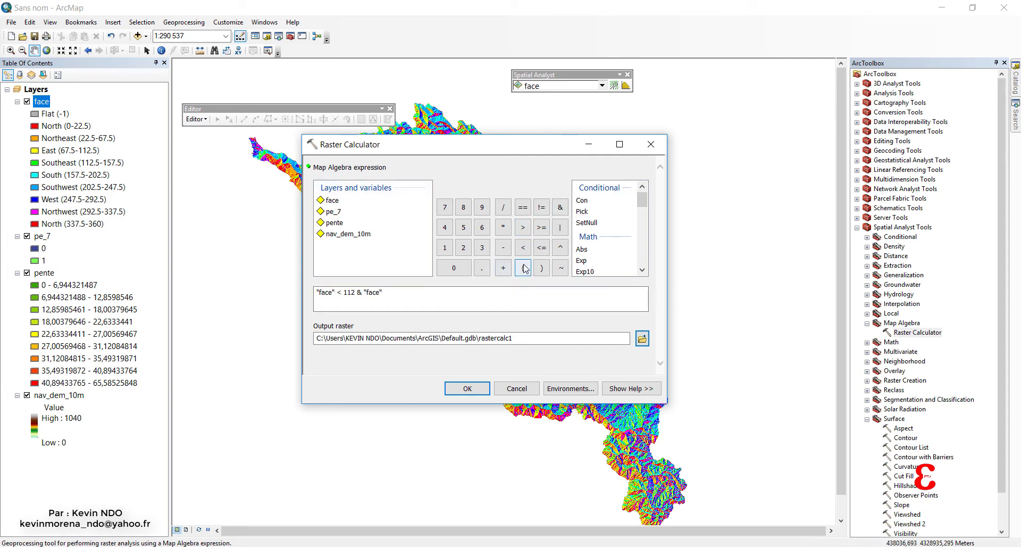
left_click(342, 296)
key("BackSpace")
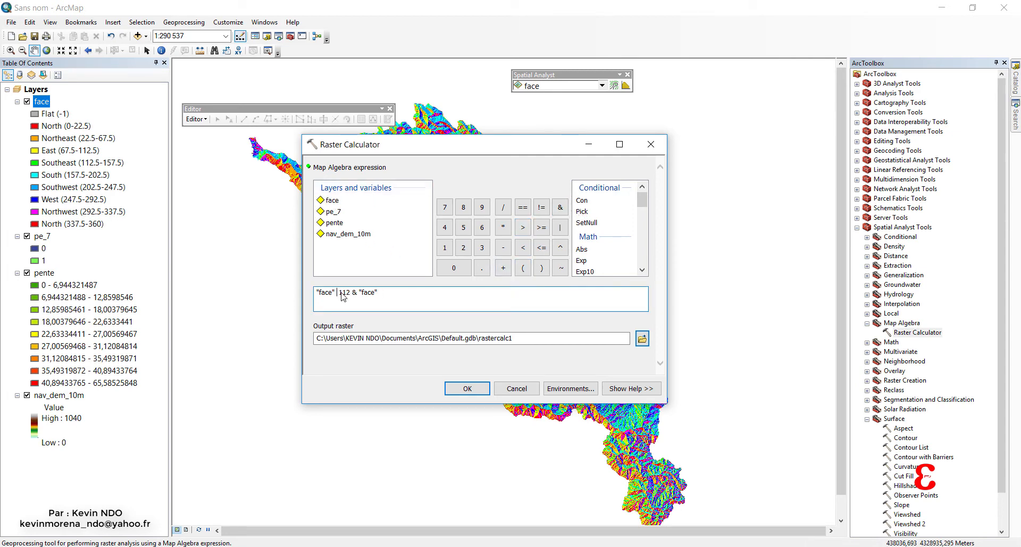
left_click(522, 228)
key("BackSpace")
left_click(523, 248)
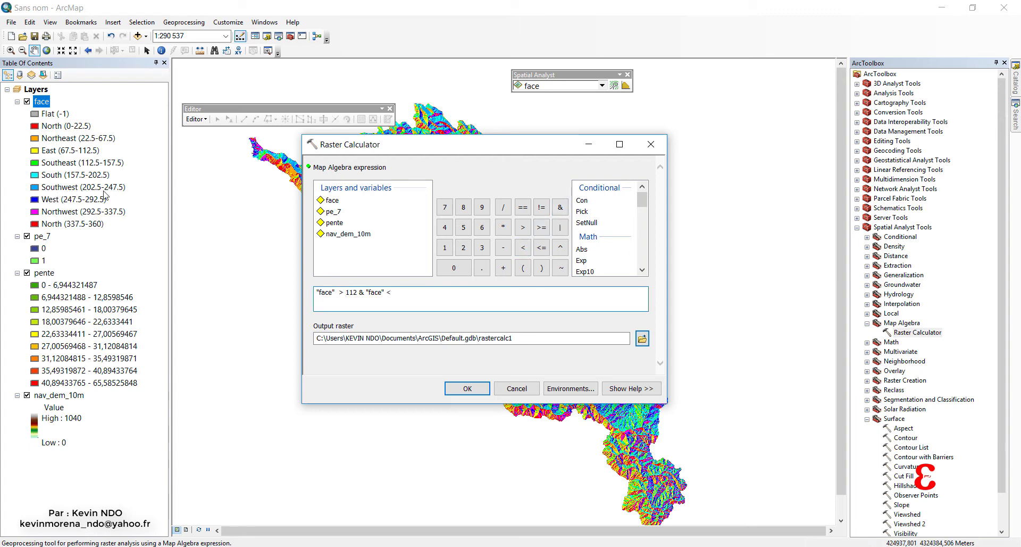
type("157")
Set the calculation's output raster to face_clie in the SUITABILITY ANALYSIS folder and run it.
left_click(642, 338)
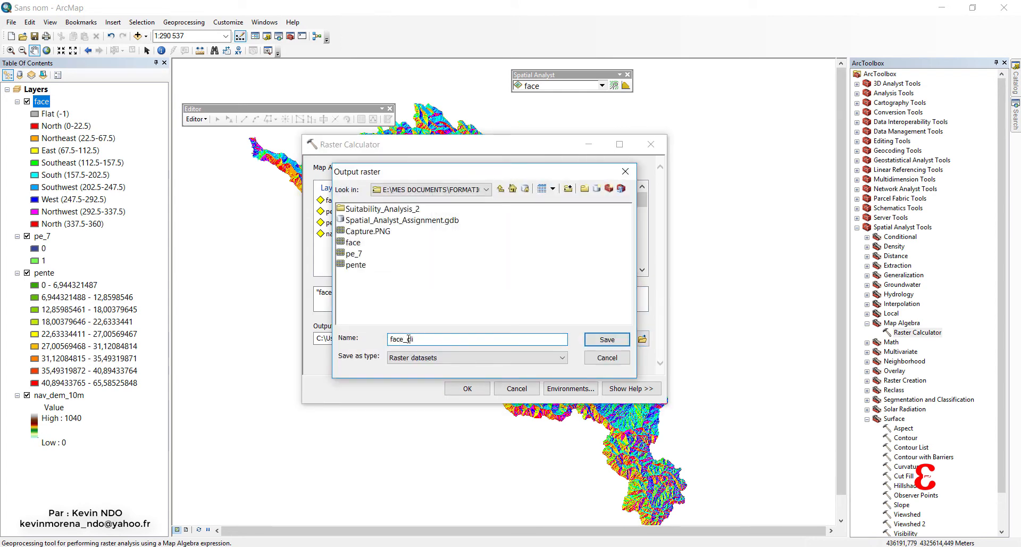
left_click(596, 343)
left_click(468, 391)
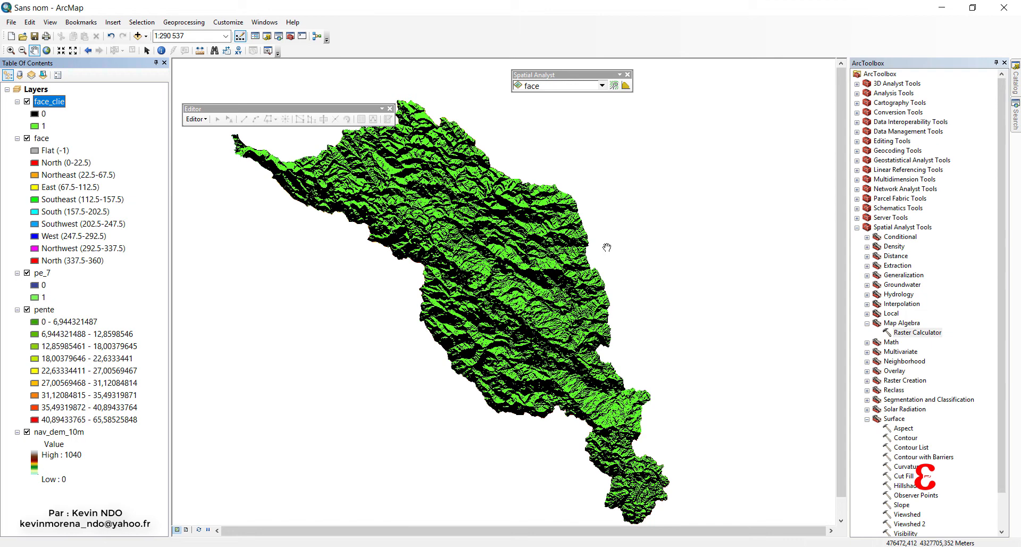
Run the Raster Calculator with the expression "pe_7" & "face_clie", saving the output raster as FINAL in the SUITABILITY ANALYSIS folder.
double_click(915, 334)
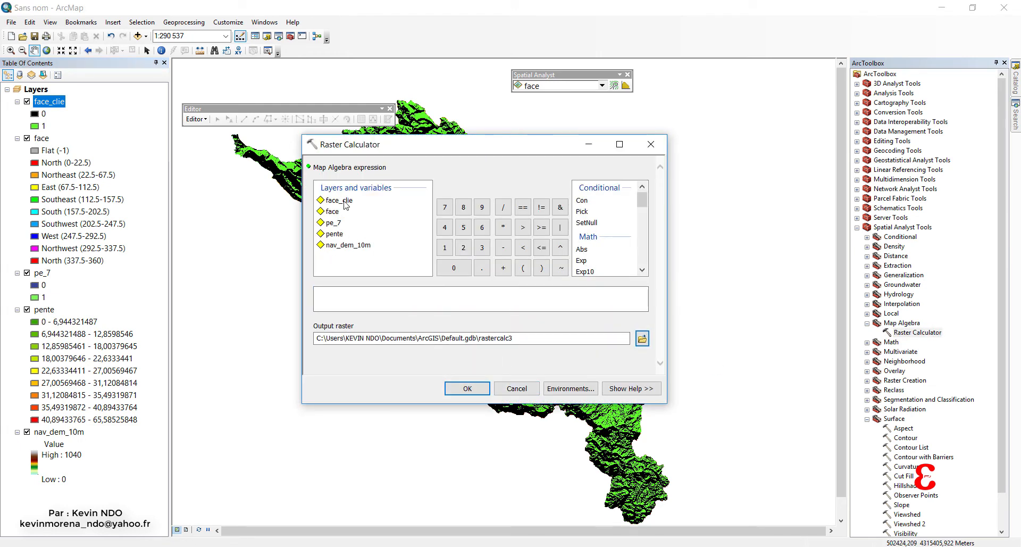
left_click(560, 207)
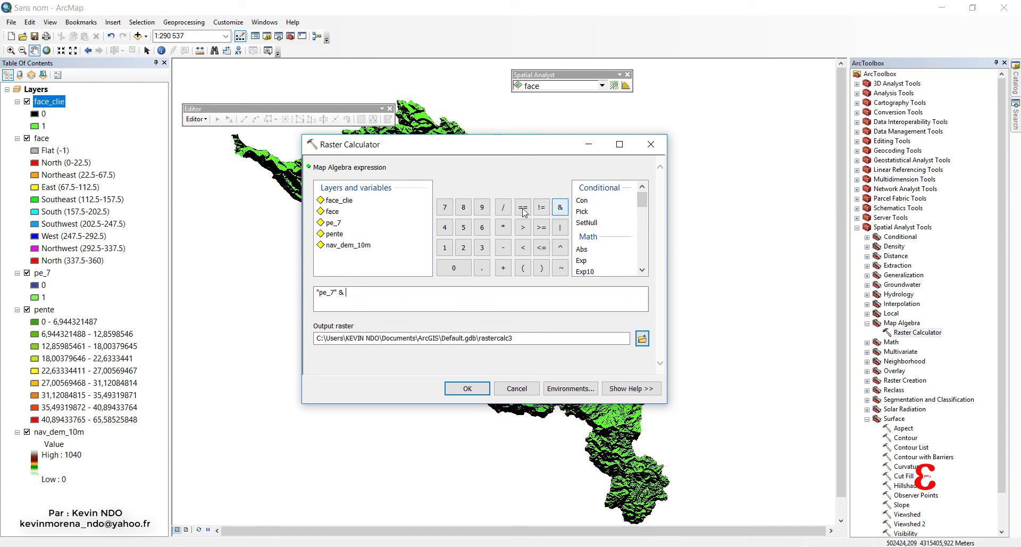
double_click(340, 200)
left_click(642, 338)
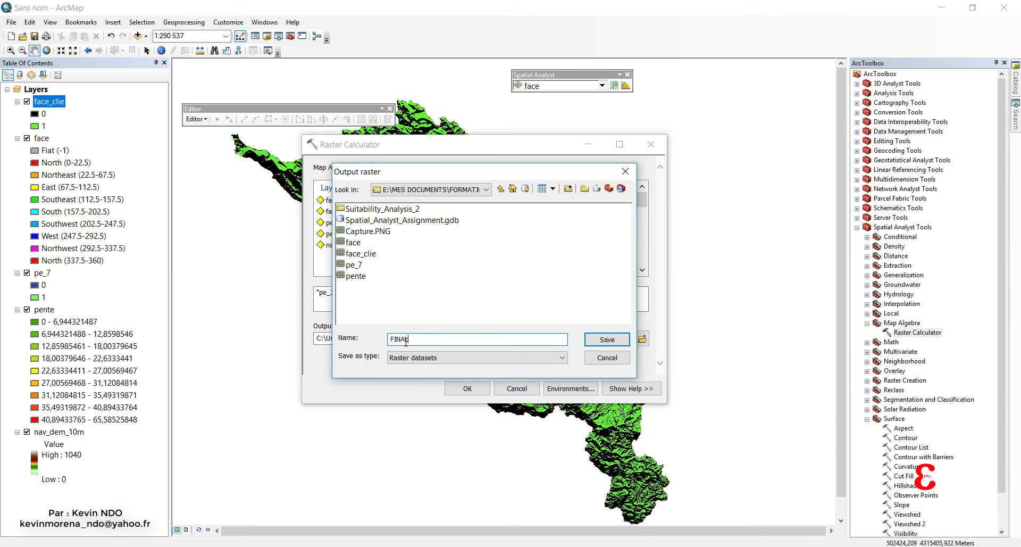
left_click(605, 341)
left_click(466, 389)
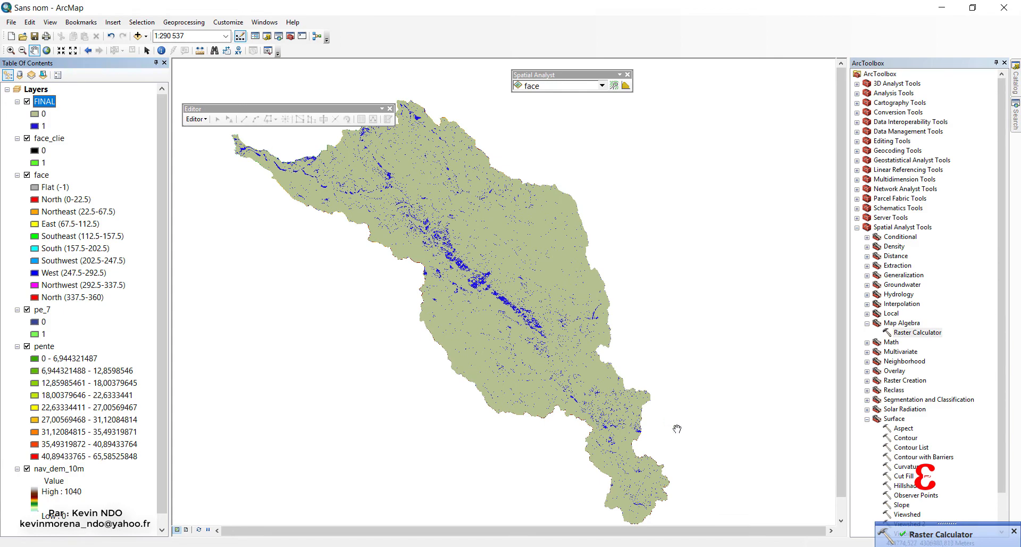
Run Hillshade on nav_dem_10m with default azimuth 315 and altitude 45, saving the output raster as RELEIF in the SUITABILITY ANALYSIS folder.
scroll(390, 182, "down", 2)
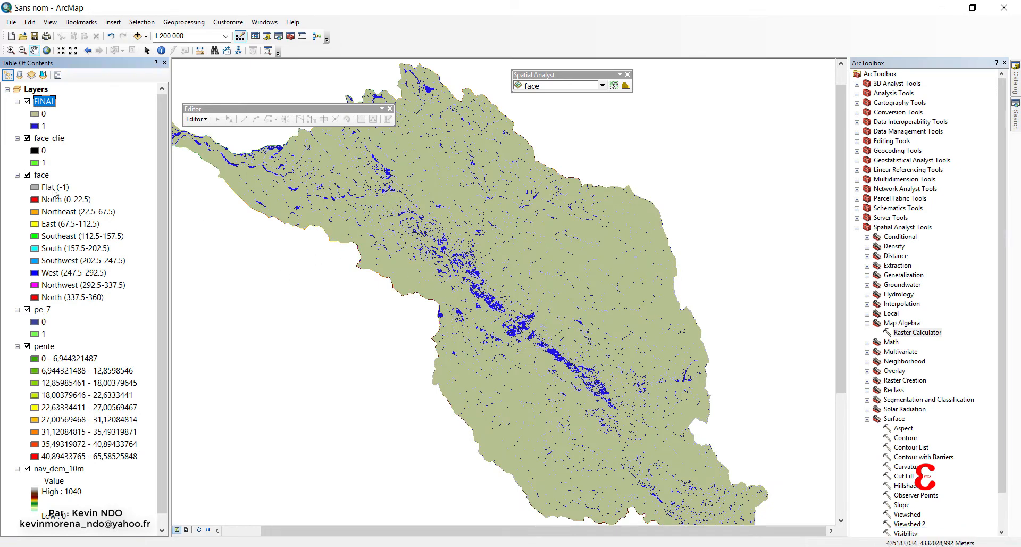
left_click_drag(448, 263, 465, 240)
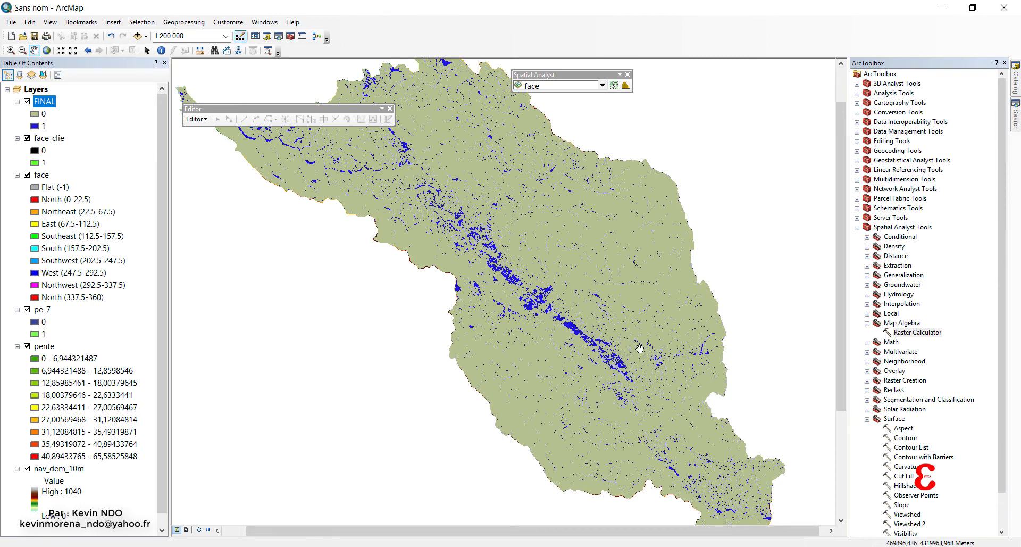
left_click(907, 485)
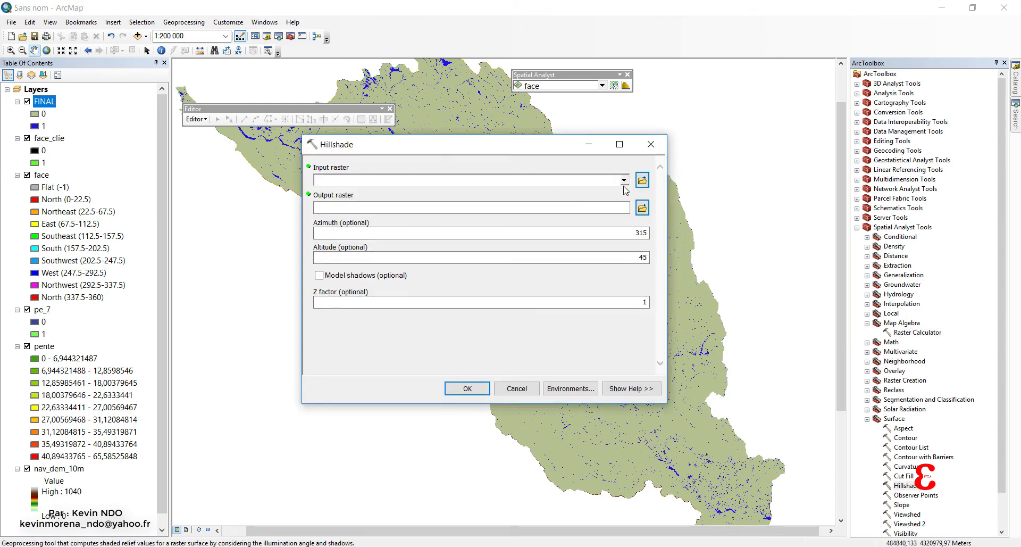
left_click(624, 180)
left_click(357, 251)
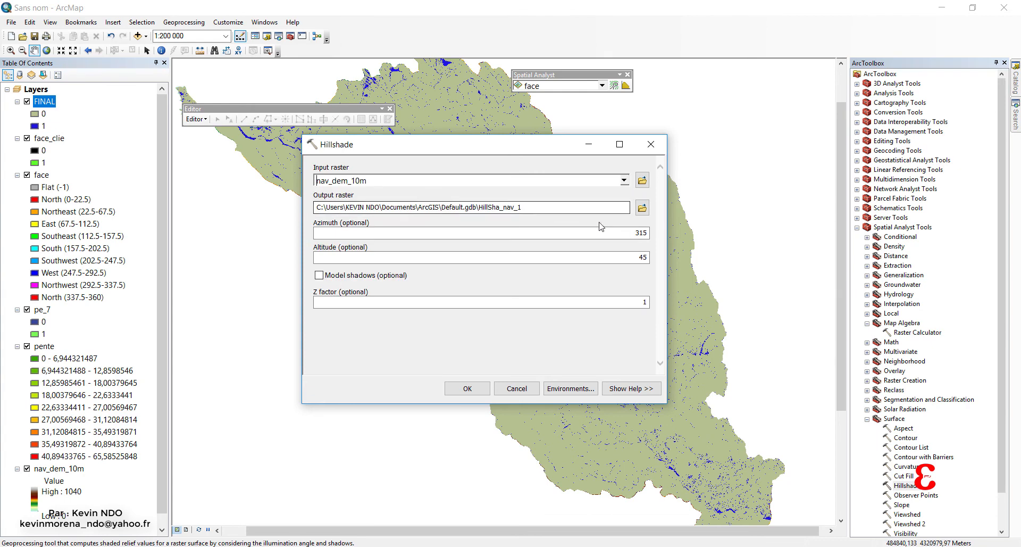
left_click(643, 207)
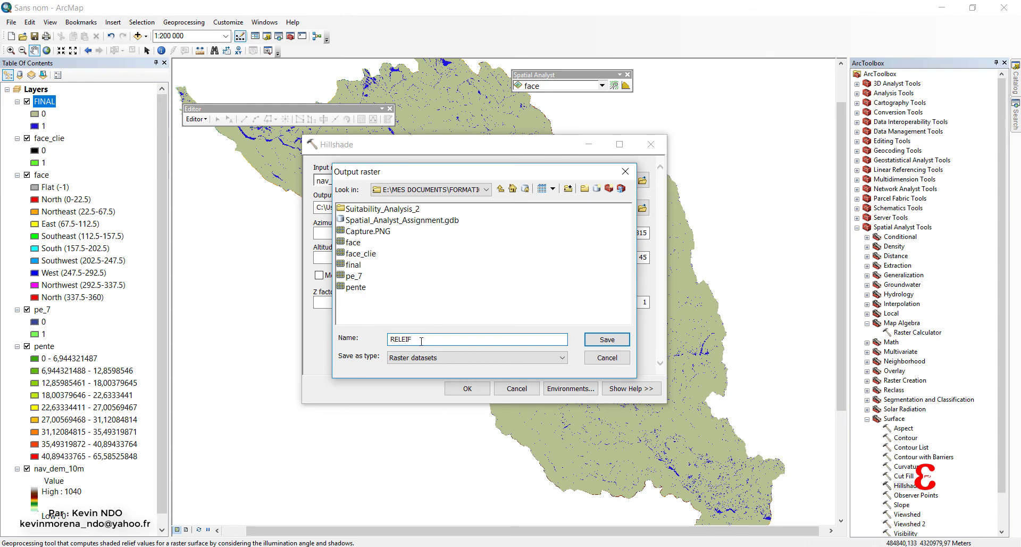
left_click(606, 339)
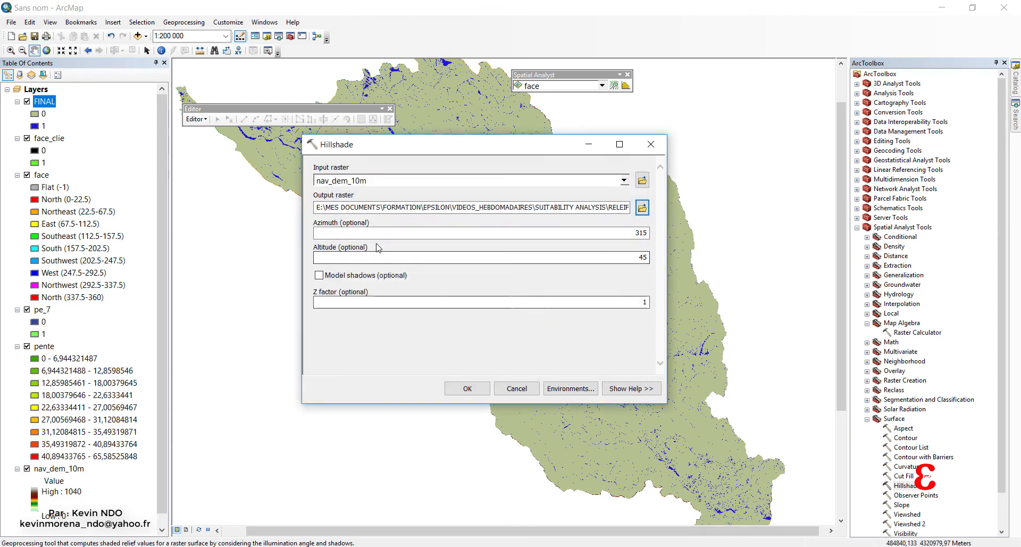
left_click(467, 388)
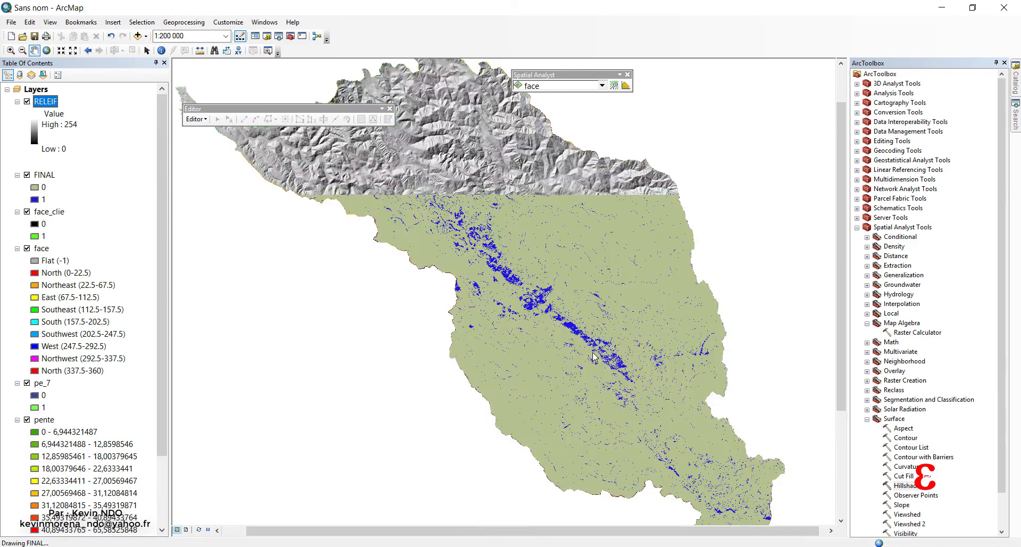
Set the display transparency of the nav_dem_10m layer to 40%.
left_click_drag(519, 244, 514, 276)
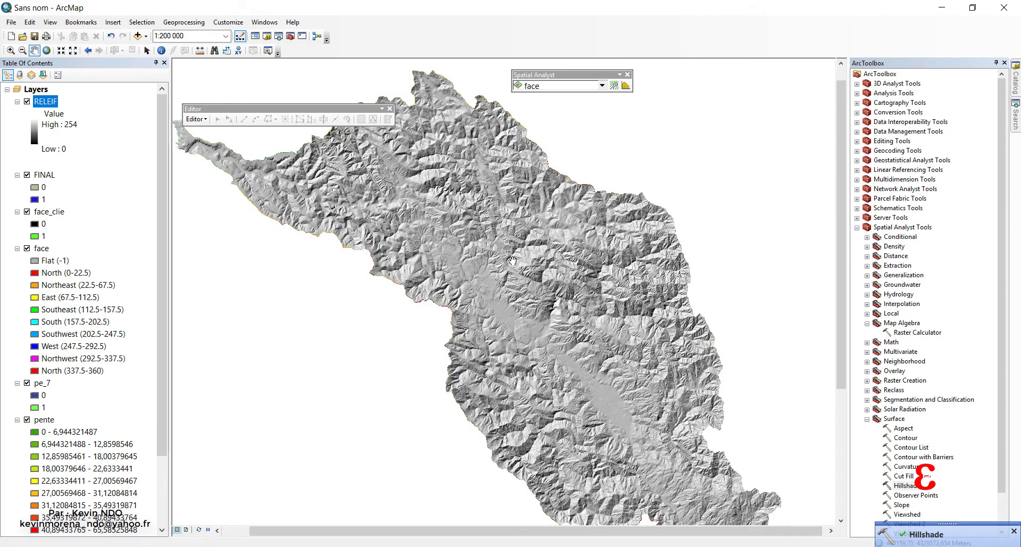
scroll(512, 260, "down", 2)
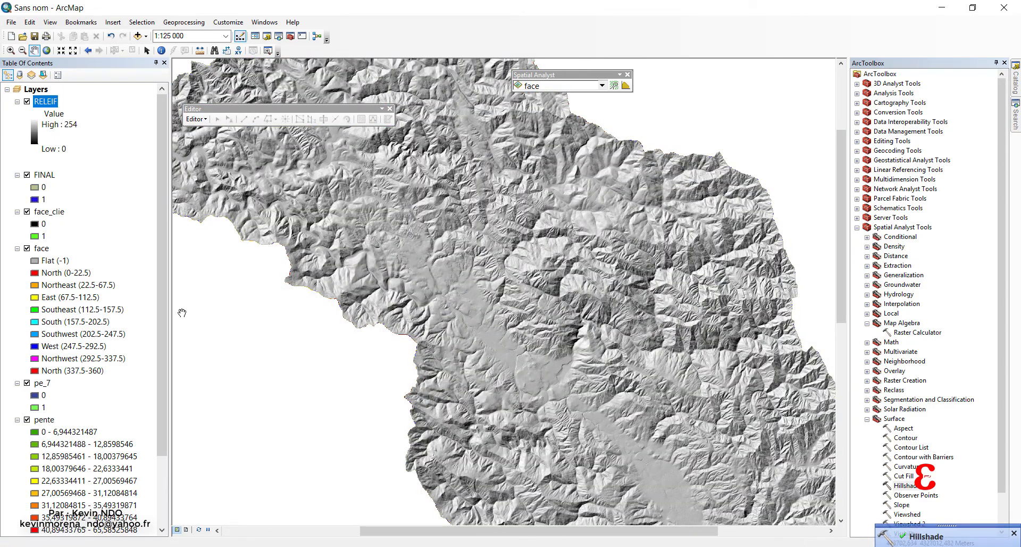
left_click_drag(160, 290, 143, 458)
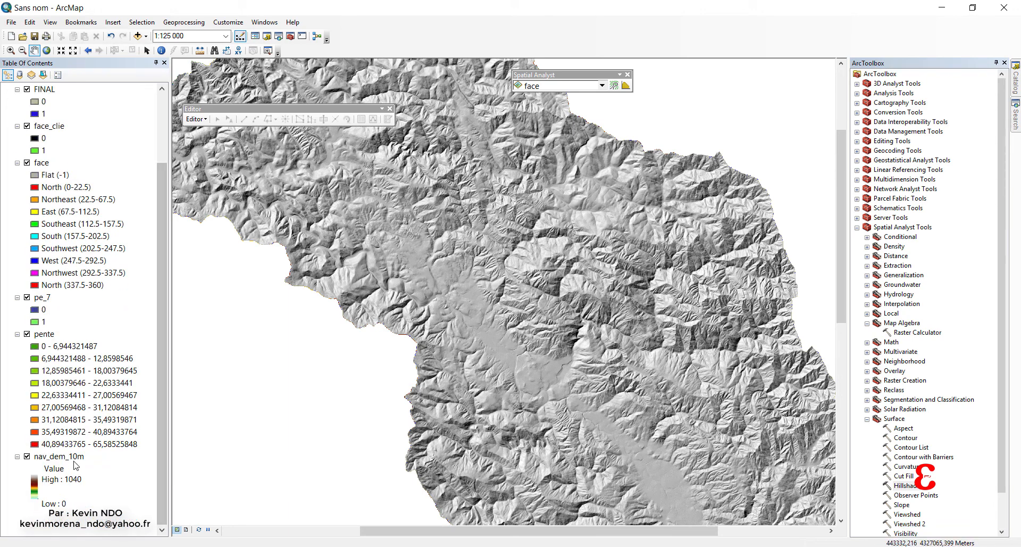
right_click(73, 461)
left_click(103, 452)
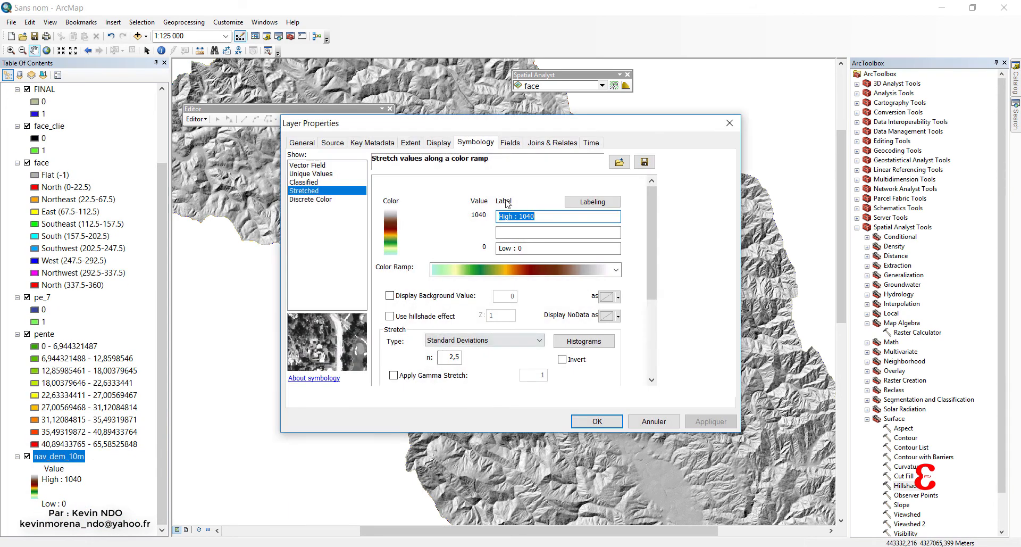
left_click(439, 142)
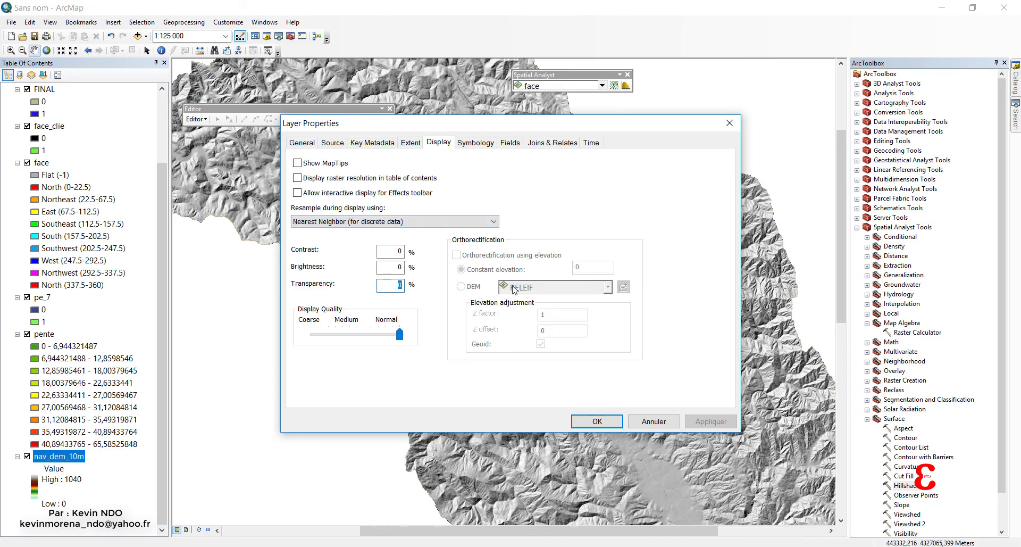
type("40")
left_click(598, 421)
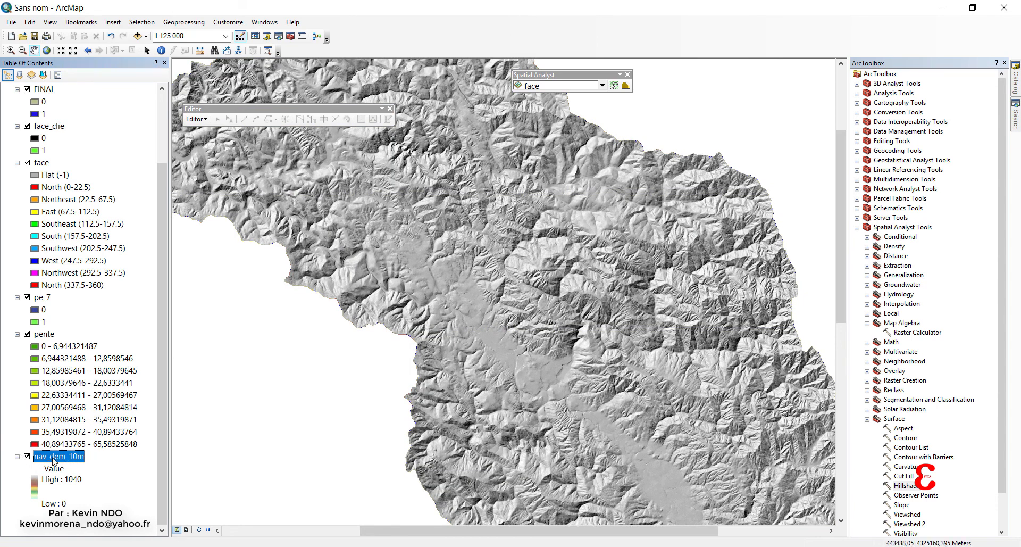
Move the nav_dem_10m layer above RELEIF at the top of the layer order and inspect the shaded relief on the map.
left_click_drag(53, 461, 100, 91)
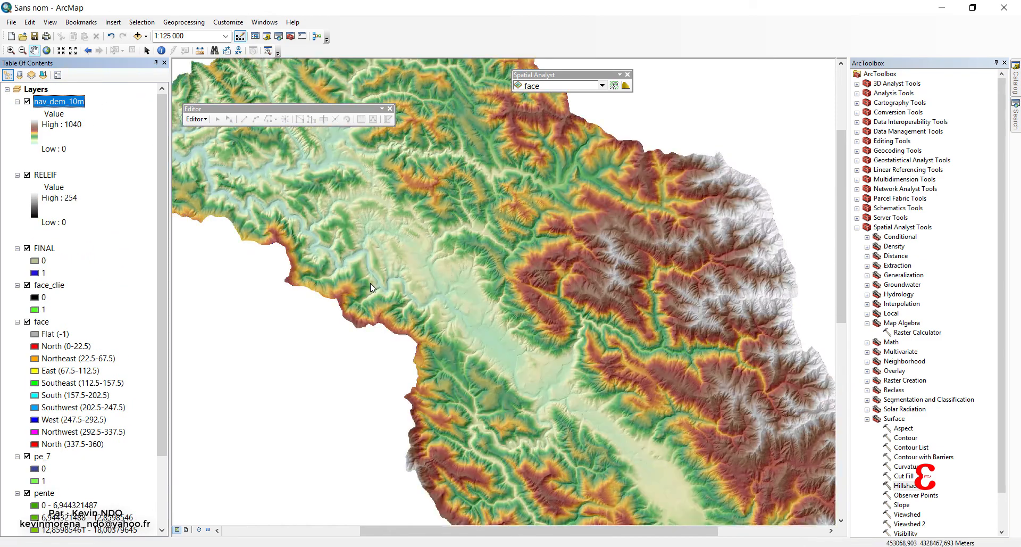
left_click_drag(370, 284, 459, 346)
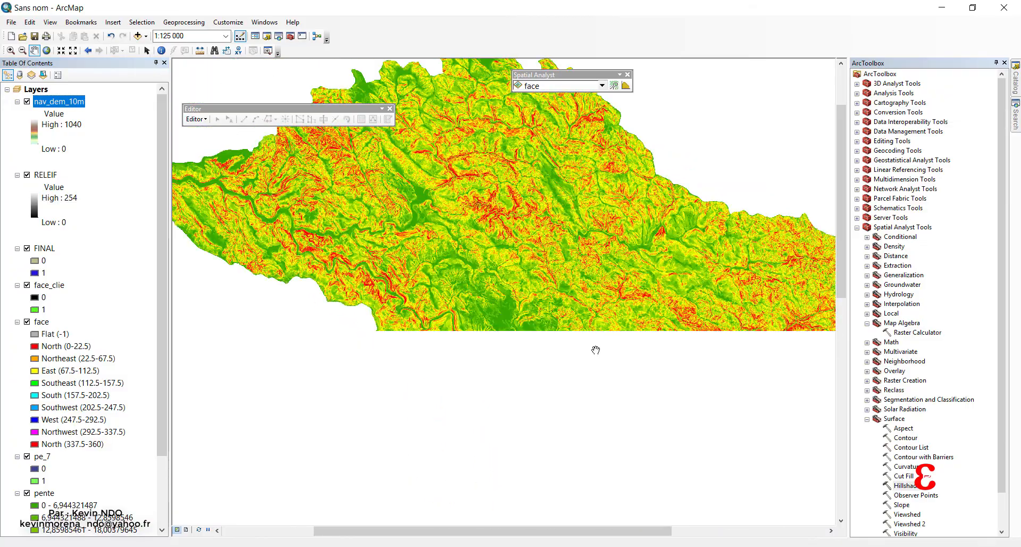
scroll(607, 351, "down", 3)
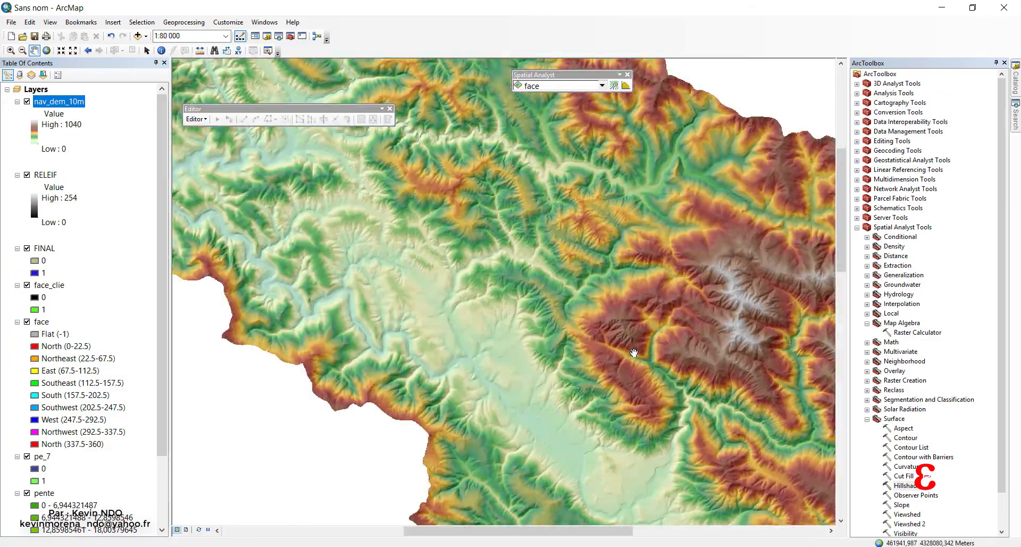
left_click_drag(634, 352, 537, 352)
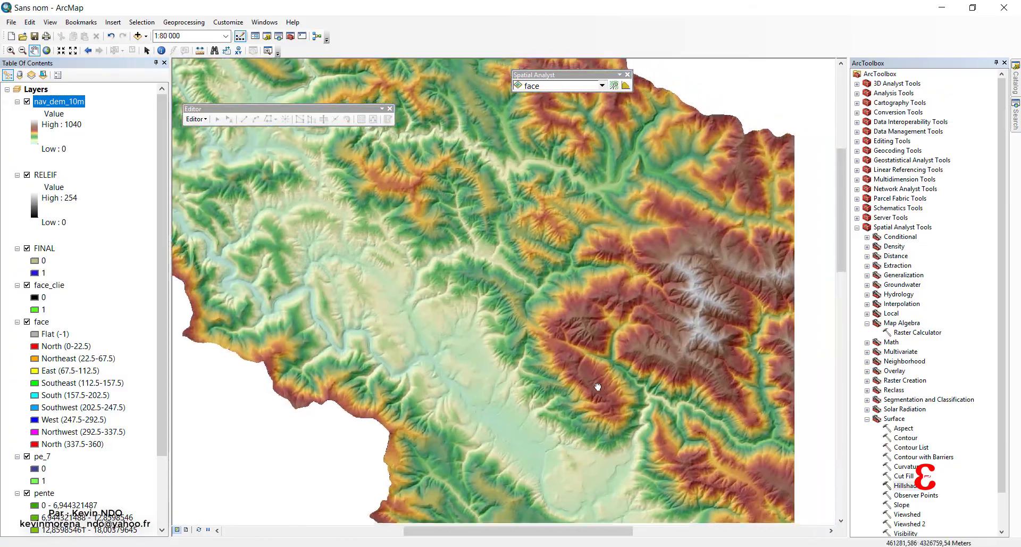